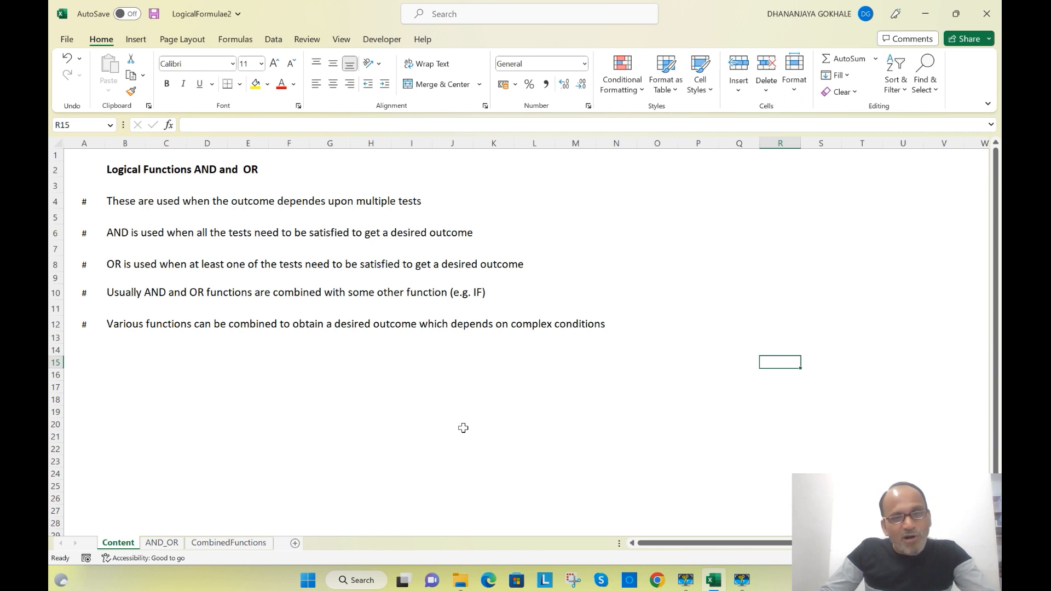
Enter the sample numbers 34, 45 and 60 in cells F18, G18 and H18 of the Content sheet
click(294, 398)
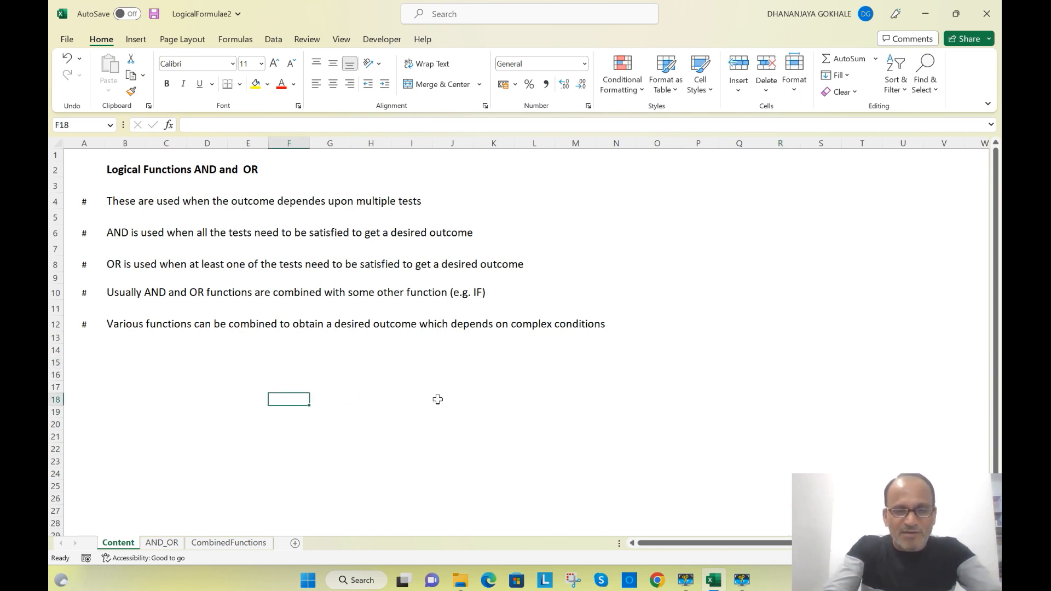
text(34)
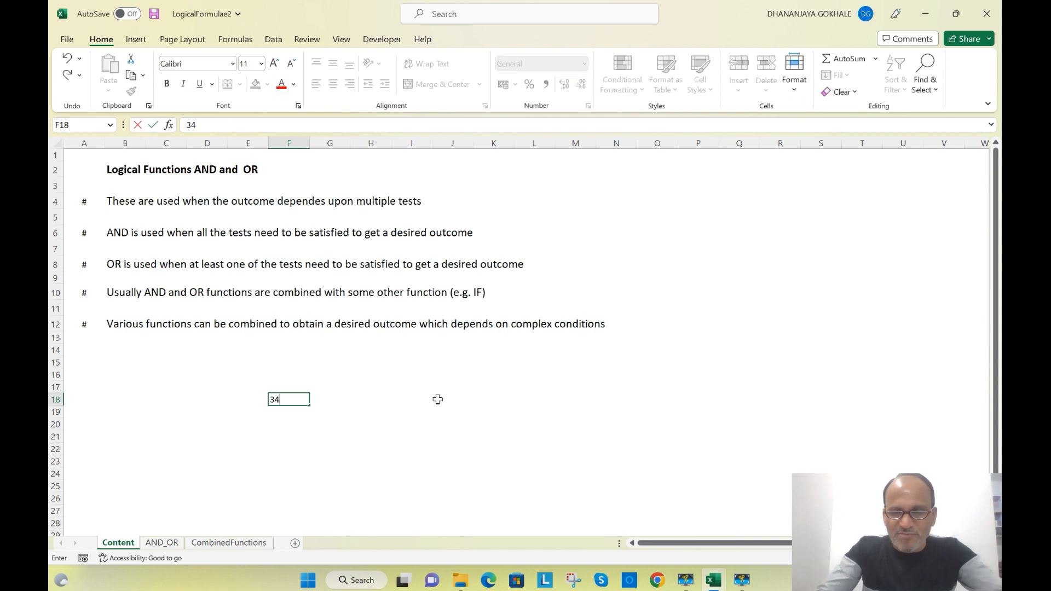
key(Tab)
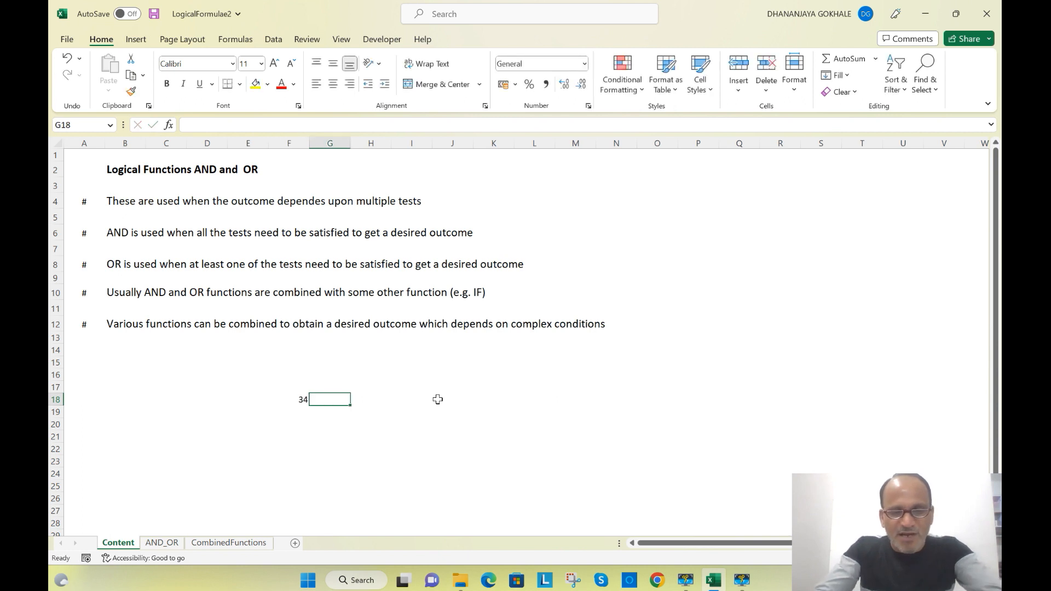
text(45)
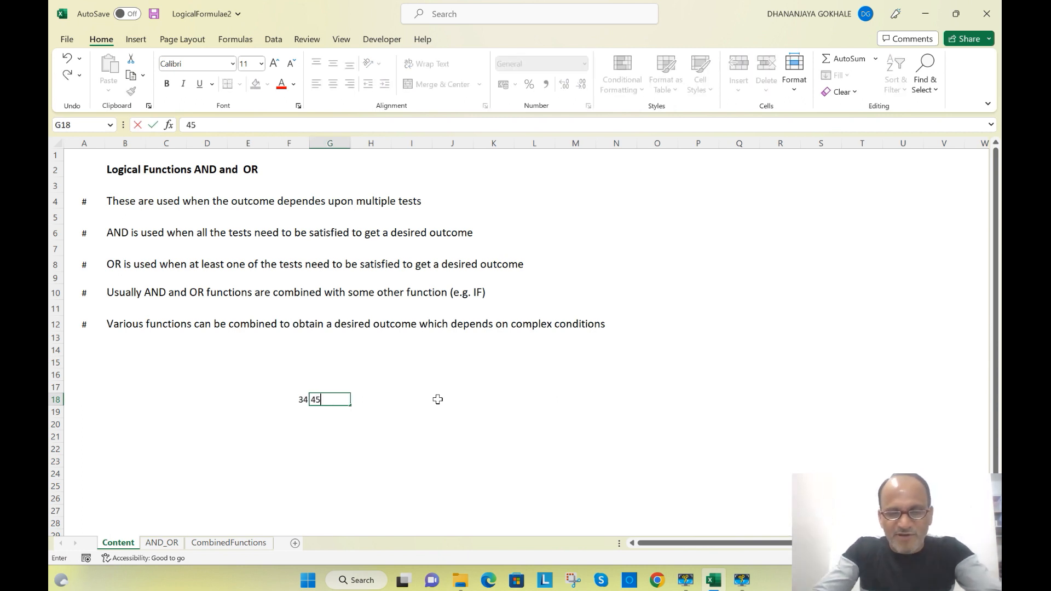
key(Tab)
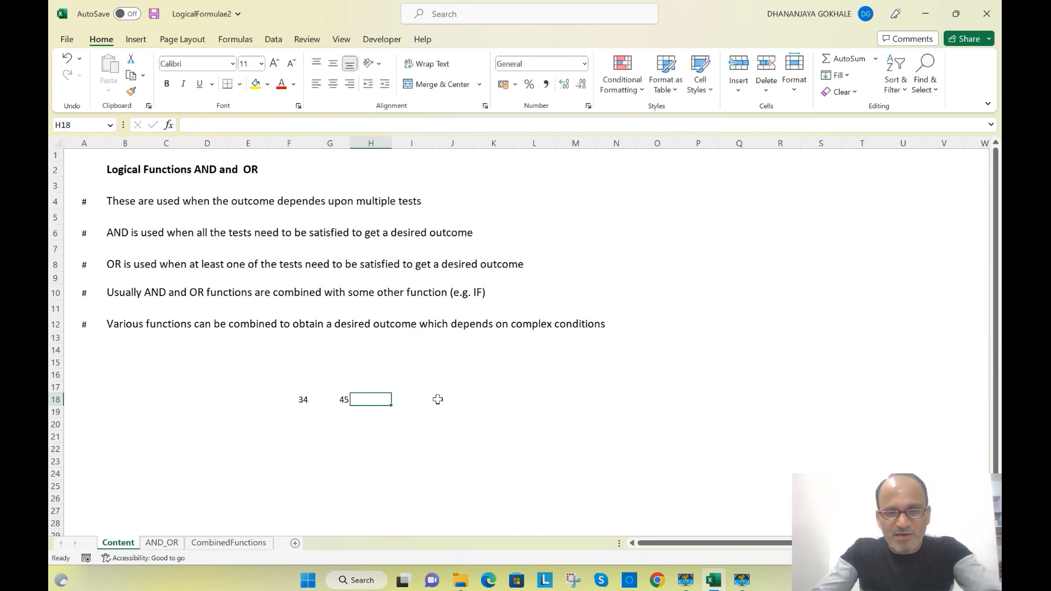
text(60)
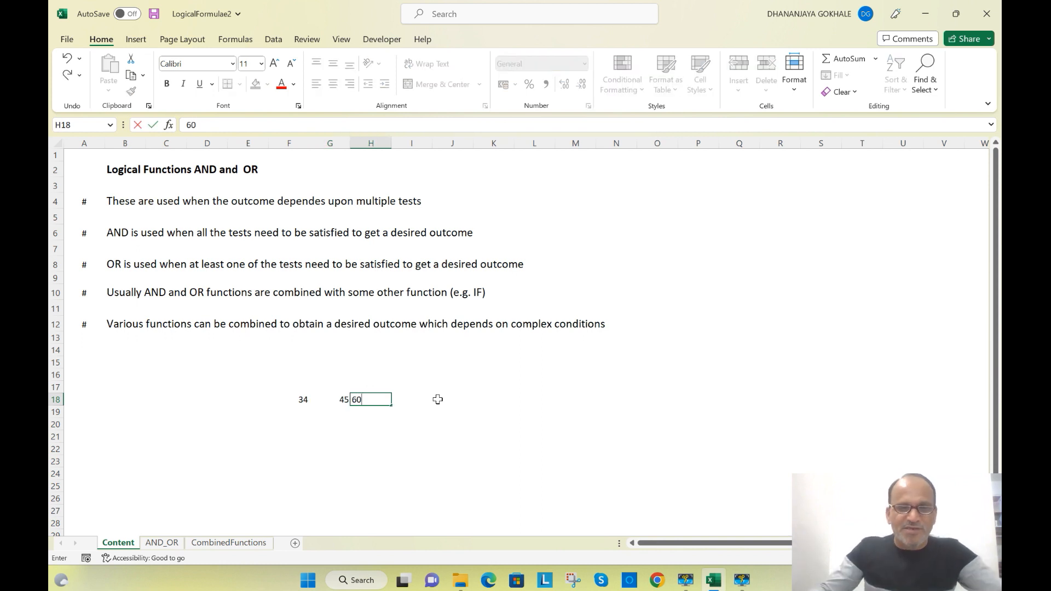
click(413, 426)
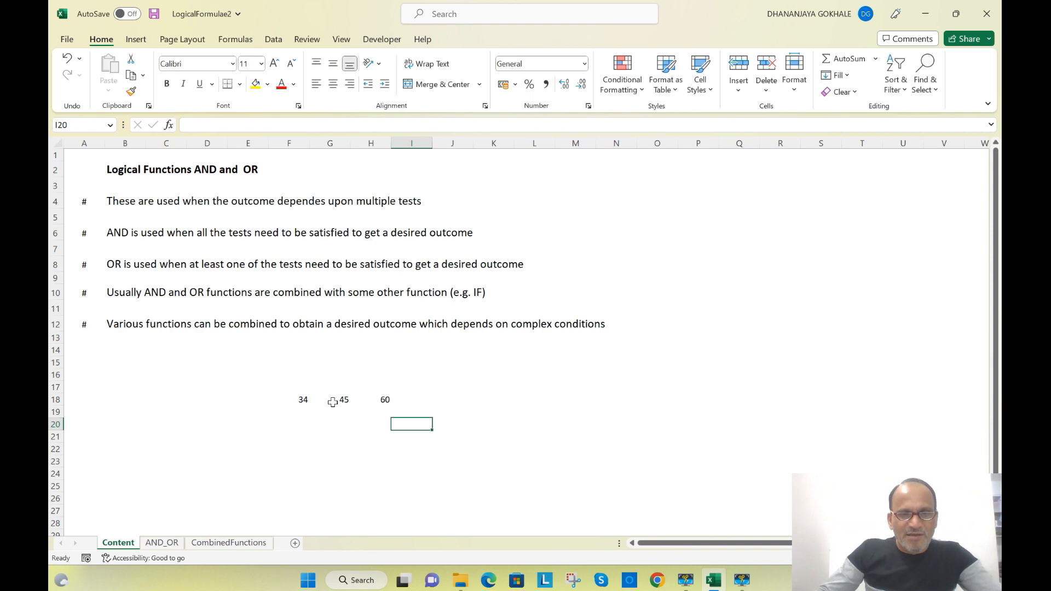
Increase the font size of cells F18 to J18 to 22
click(308, 400)
drag(308, 400, 466, 404)
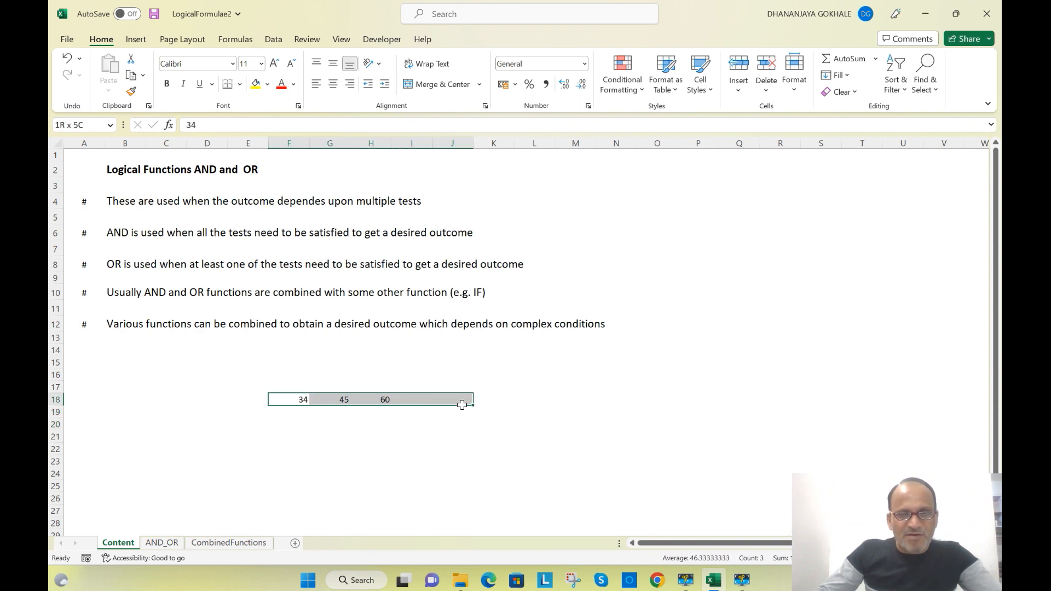
click(275, 64)
click(275, 64)
click(275, 64)
click(274, 65)
click(274, 65)
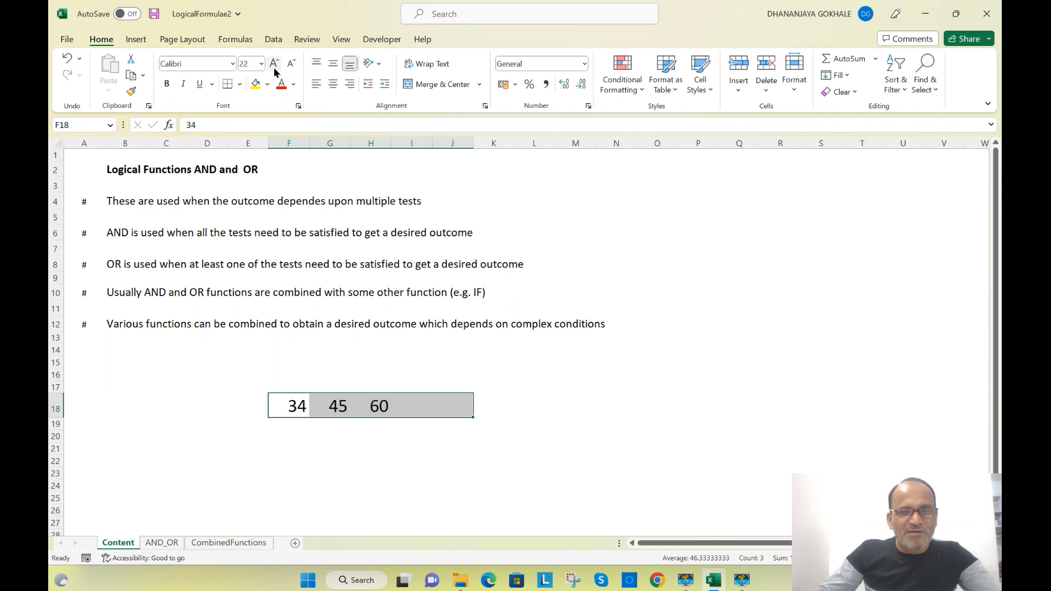
click(610, 431)
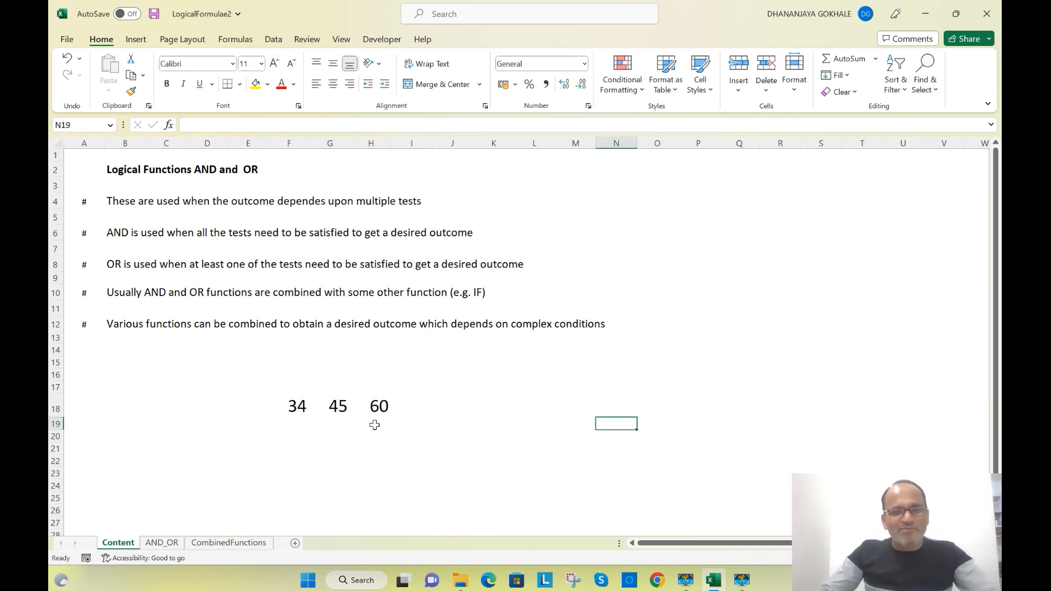
Enter the formula =AND(F18>35,G18>35,H18>35) in cell J18 to test whether all three numbers exceed 35
click(433, 409)
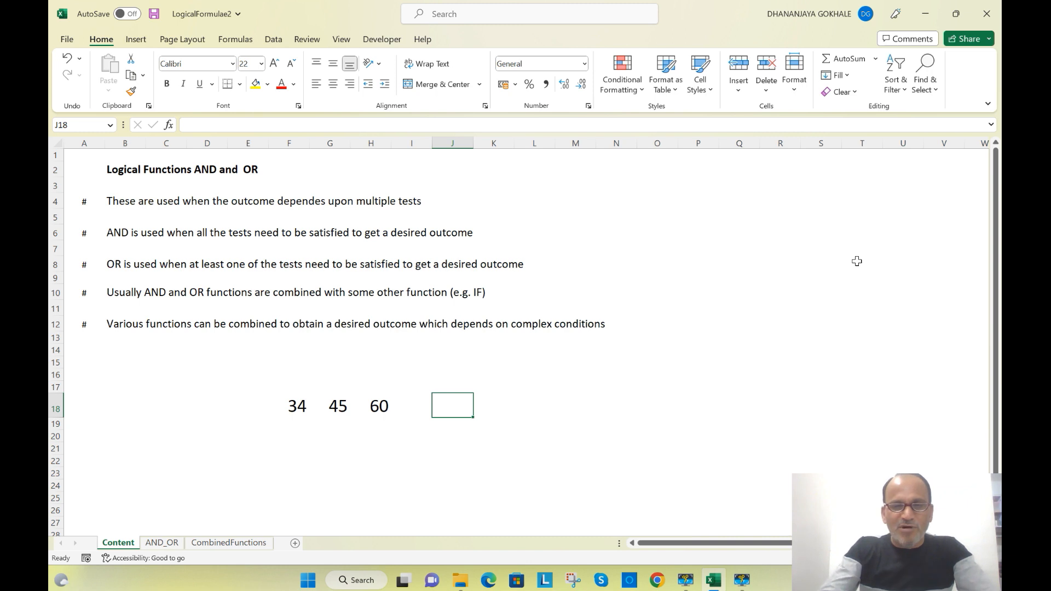
text(=)
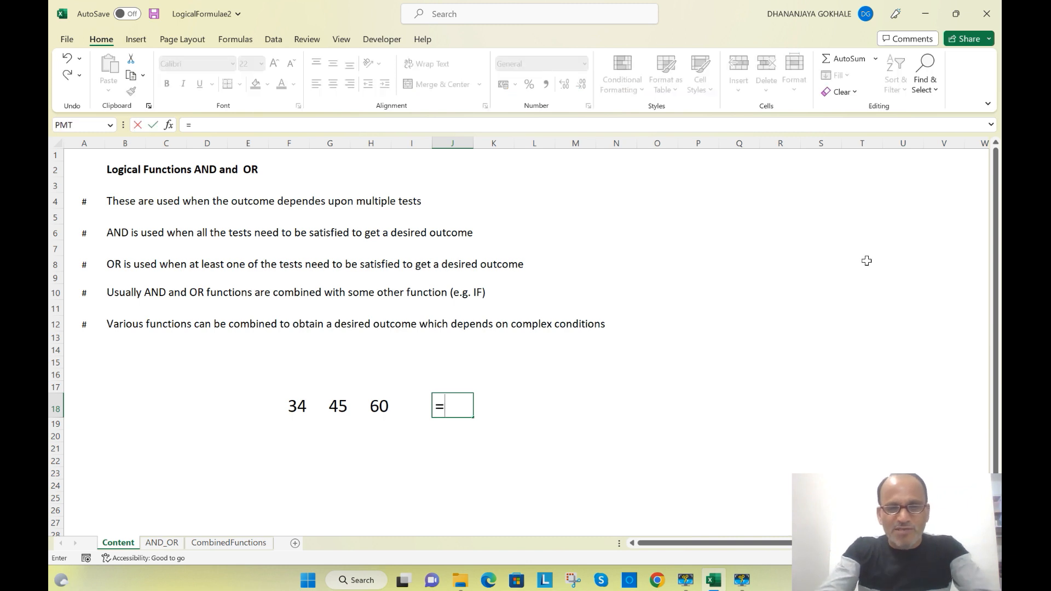
text(AND)
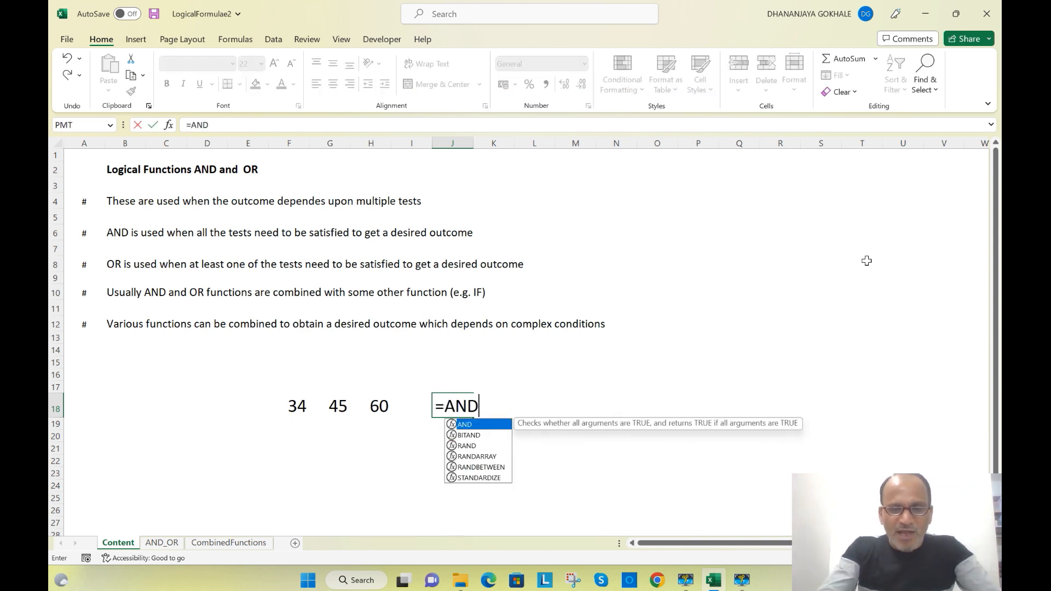
text(()
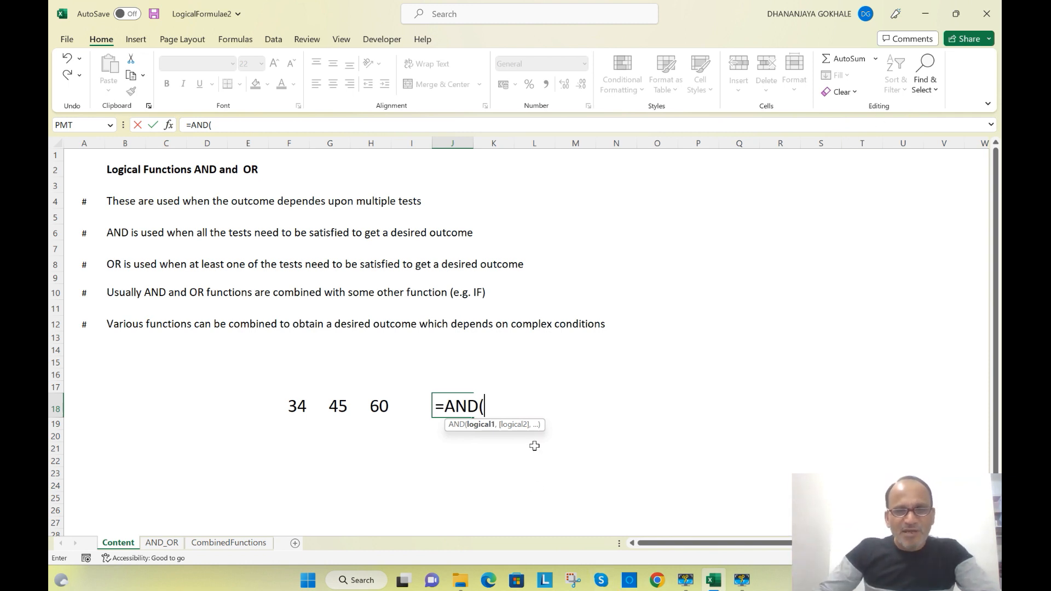
click(298, 405)
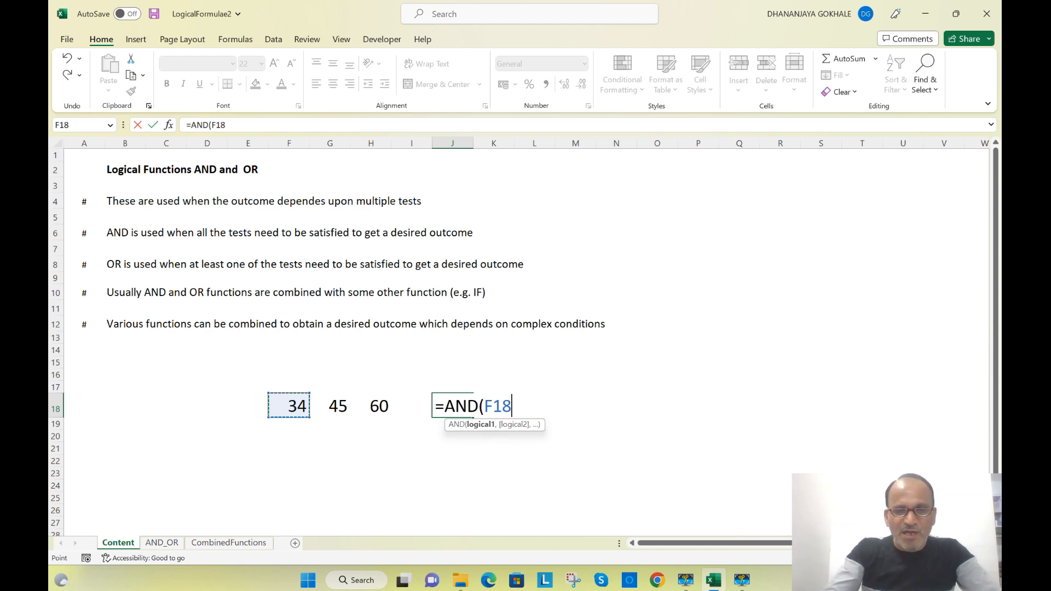
text(>35)
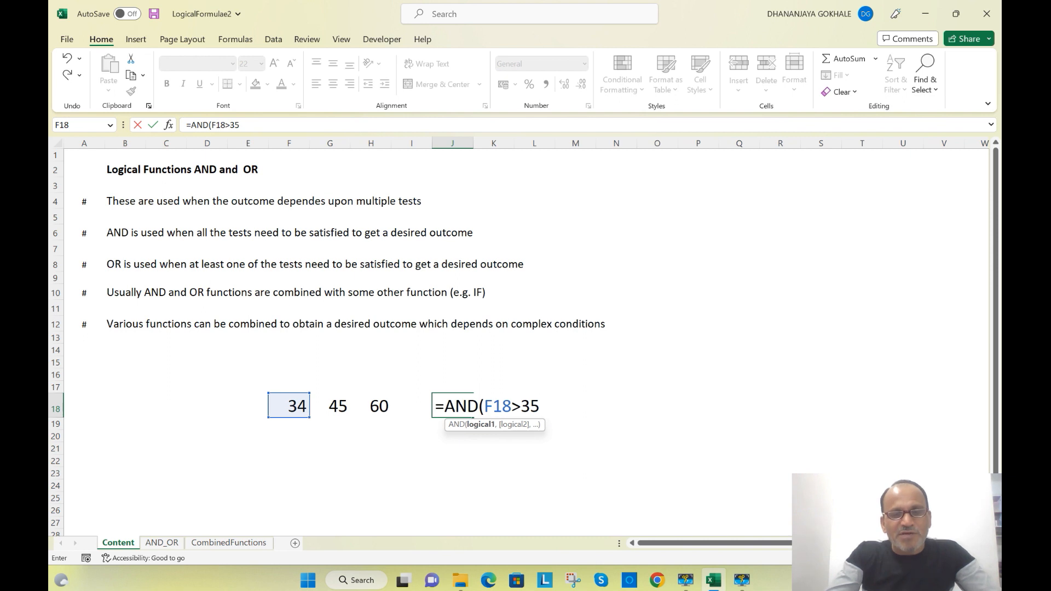
text(,)
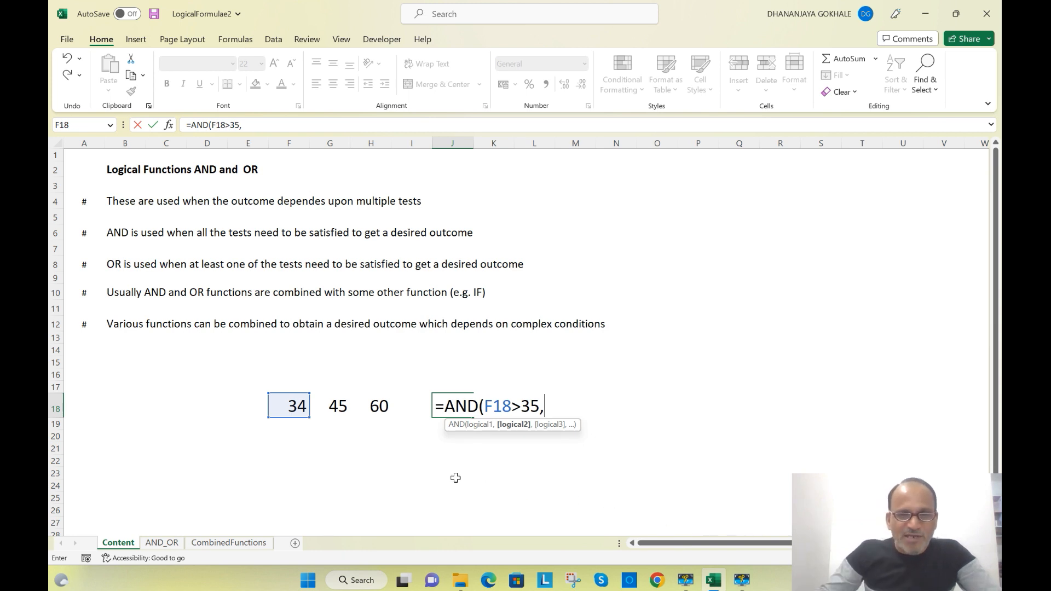
click(337, 407)
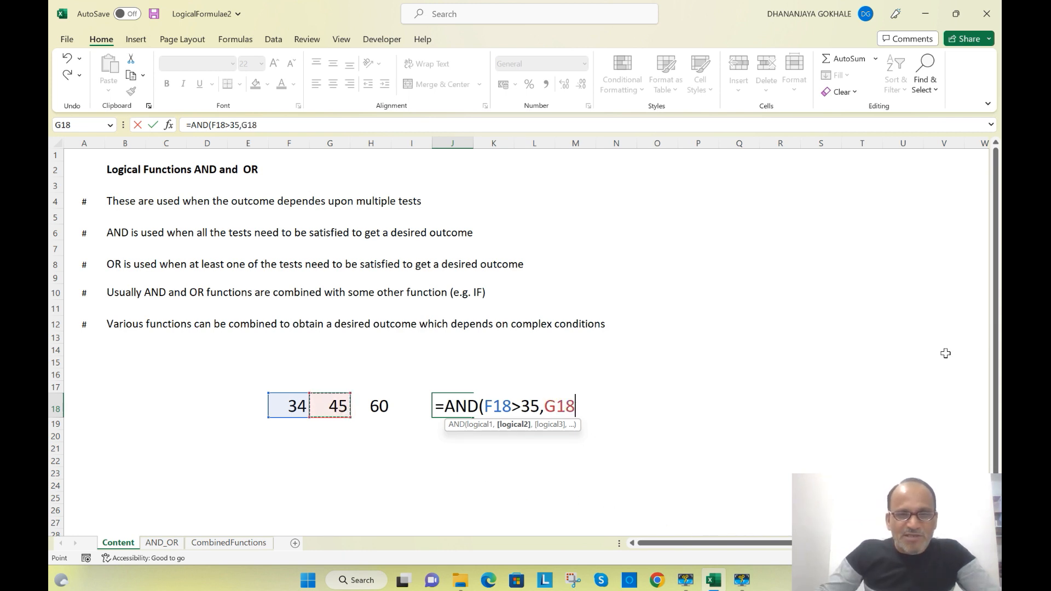
text(>35)
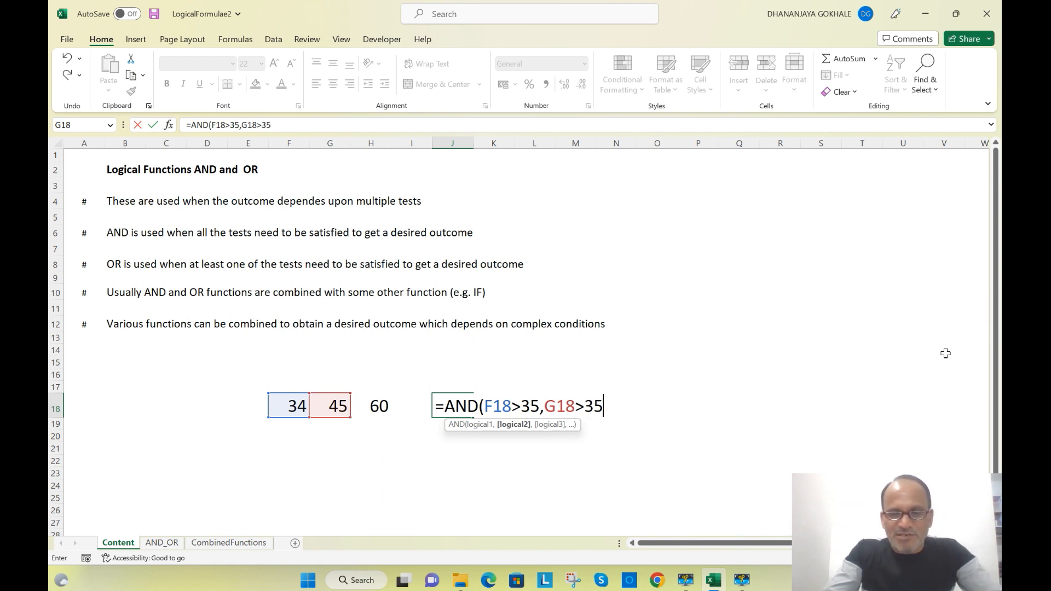
text(,)
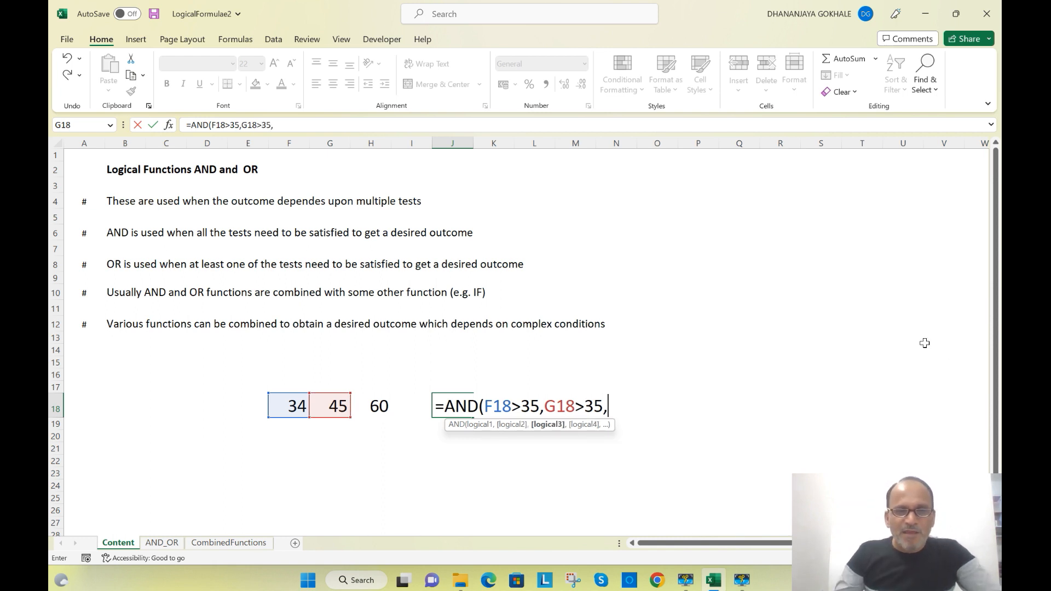
click(376, 405)
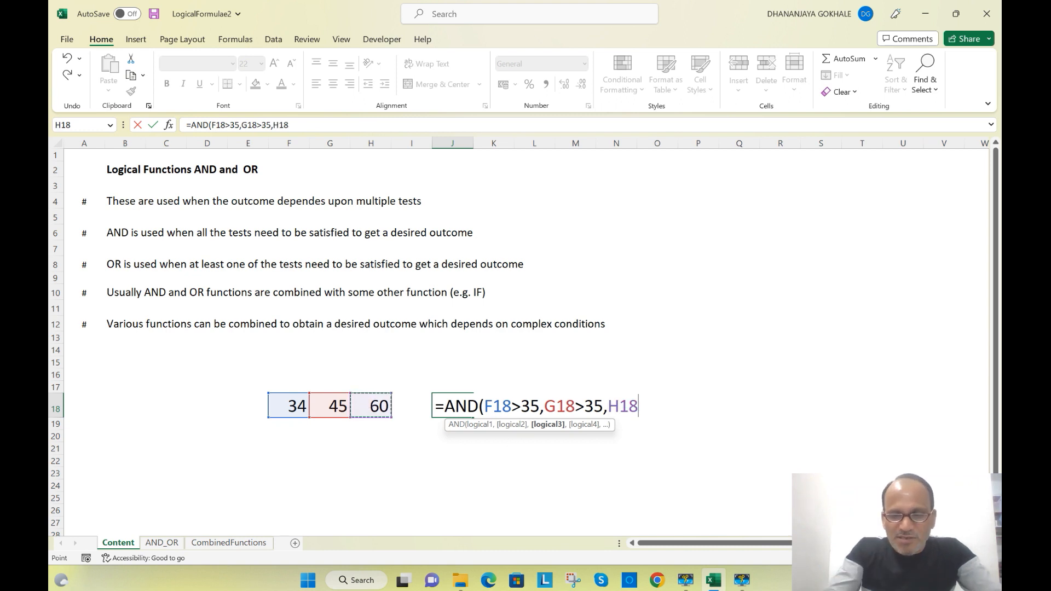
text(>3)
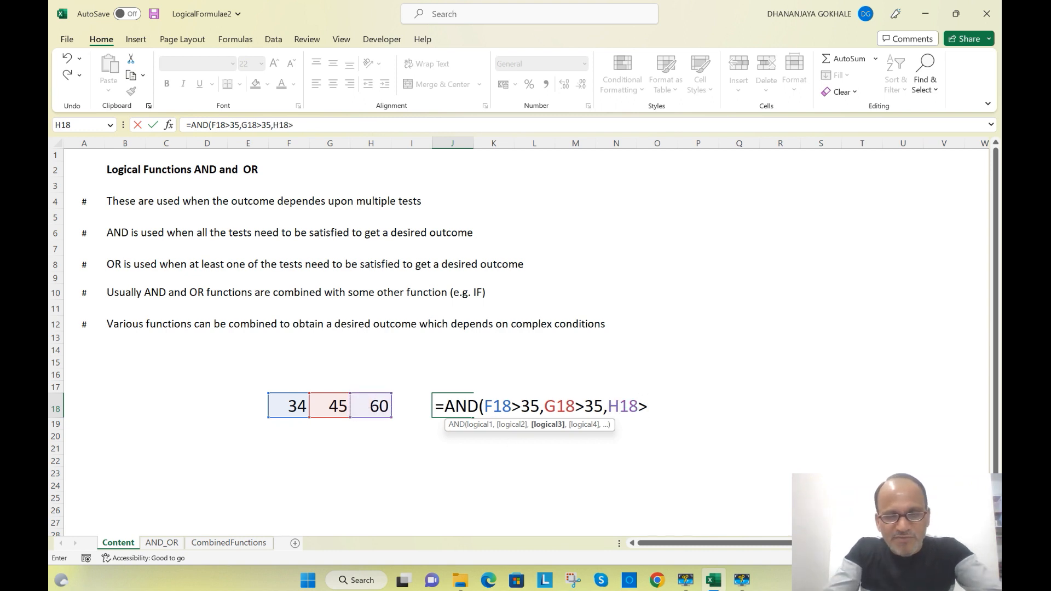
text(5)
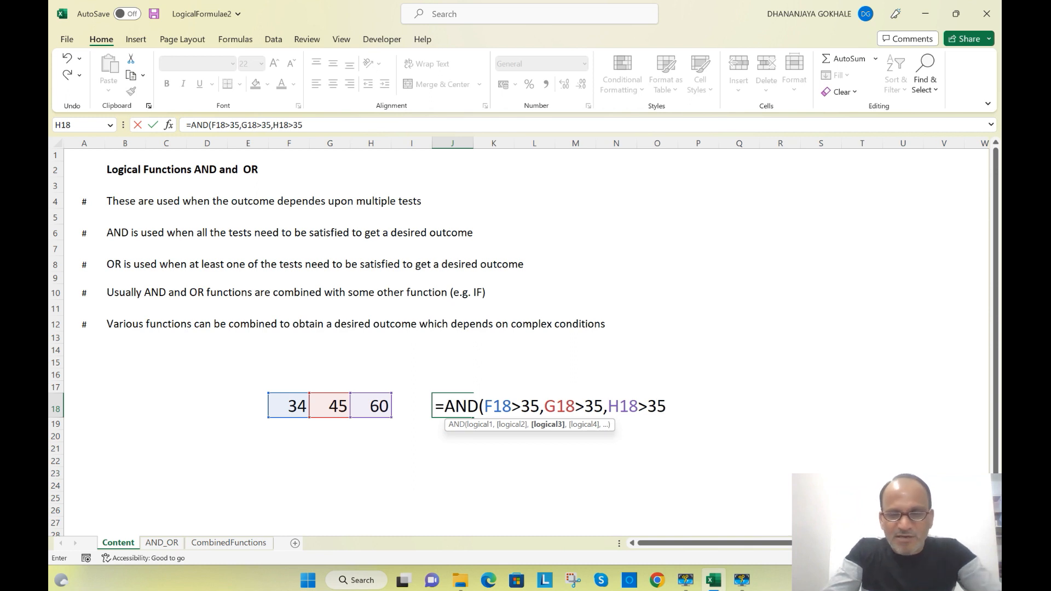
text())
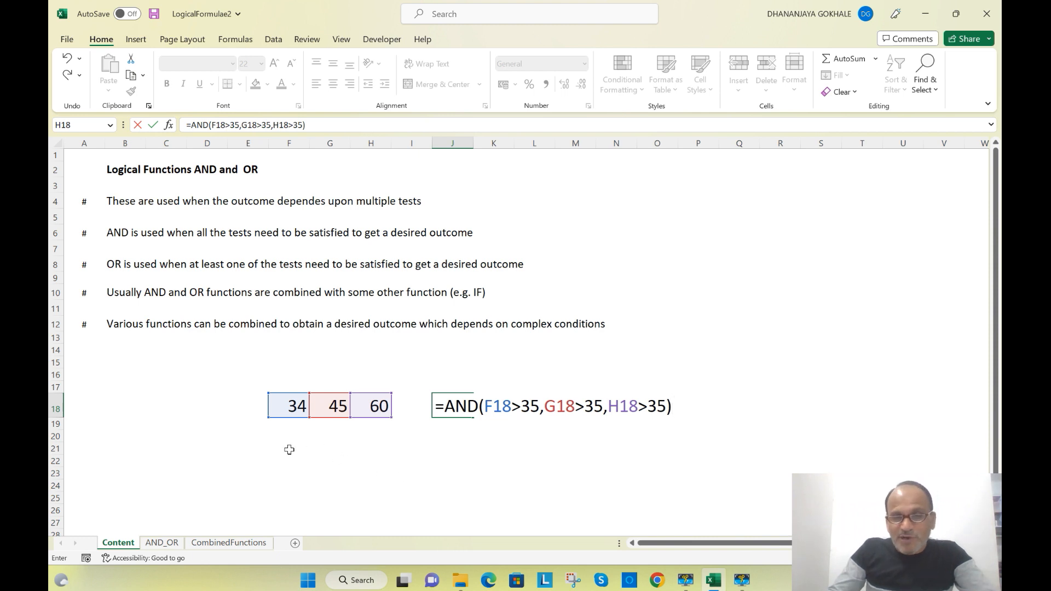
key(Return)
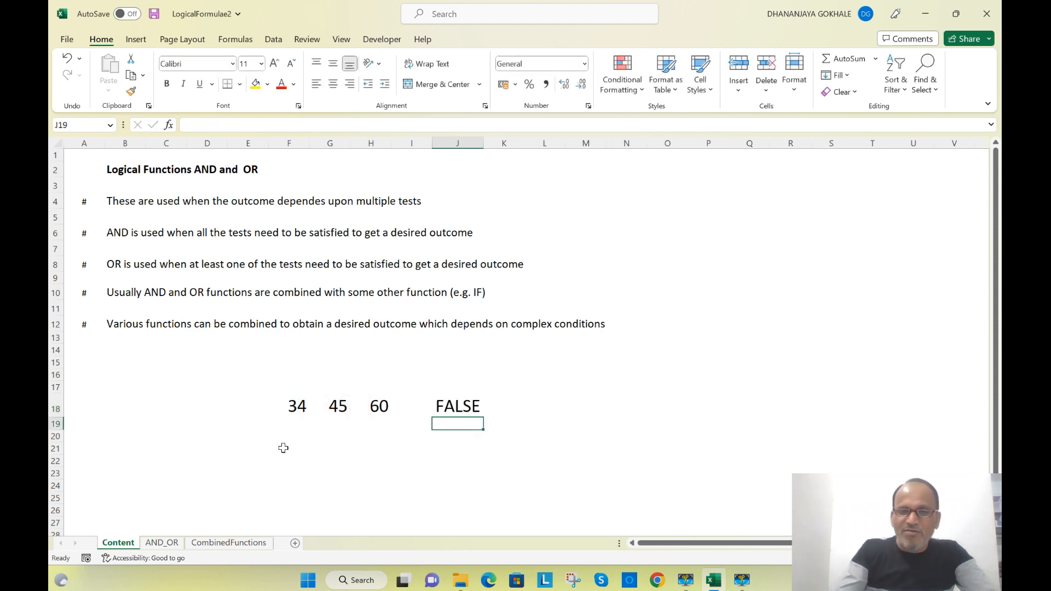
Change the first number, in F18, to 39 and check the AND formula's outcome in J18
click(445, 406)
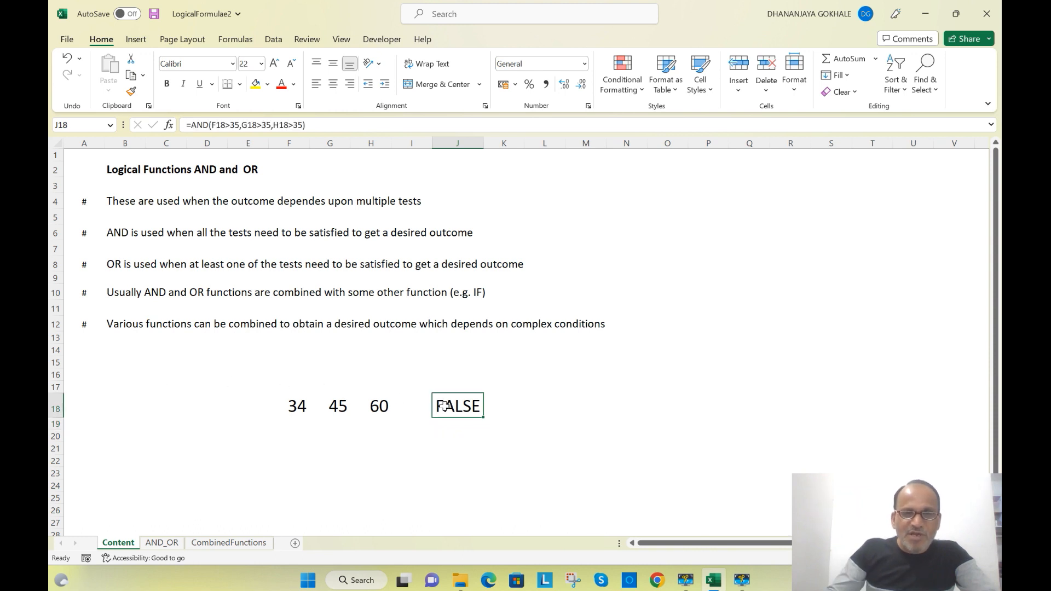
click(296, 408)
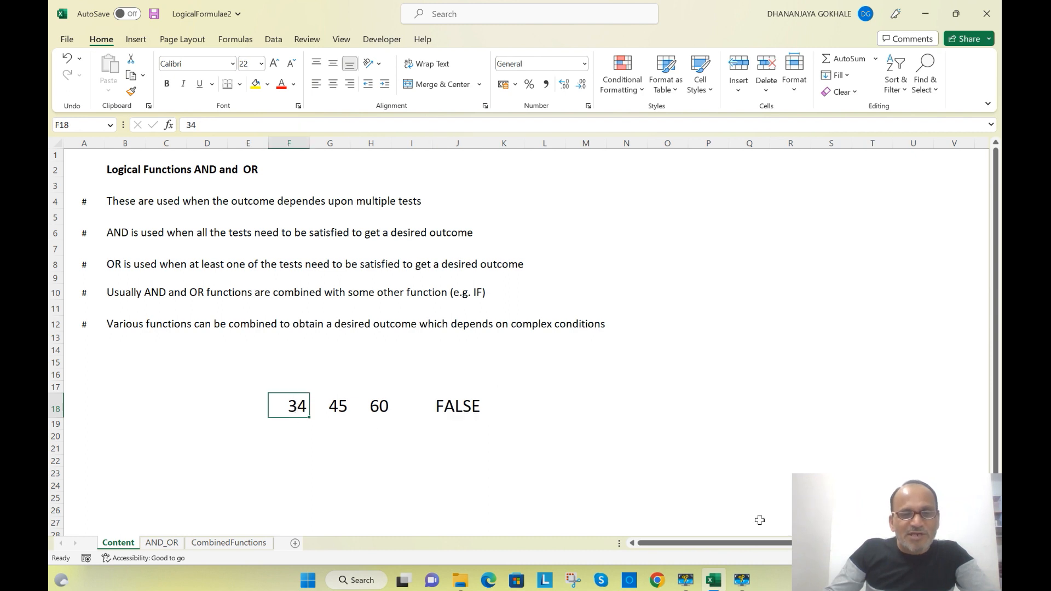
text(39)
key(Return)
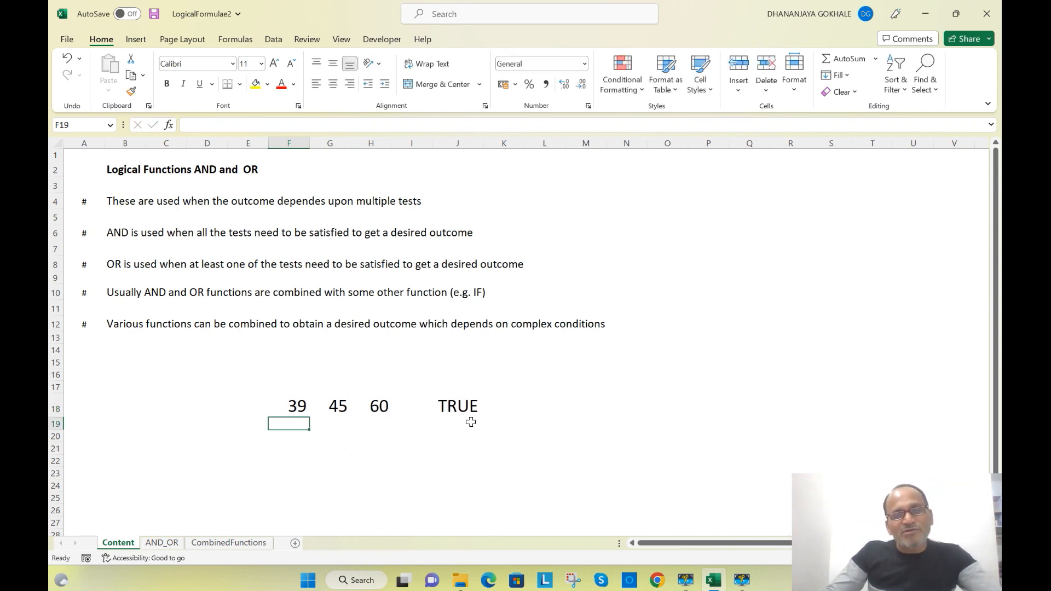
click(457, 409)
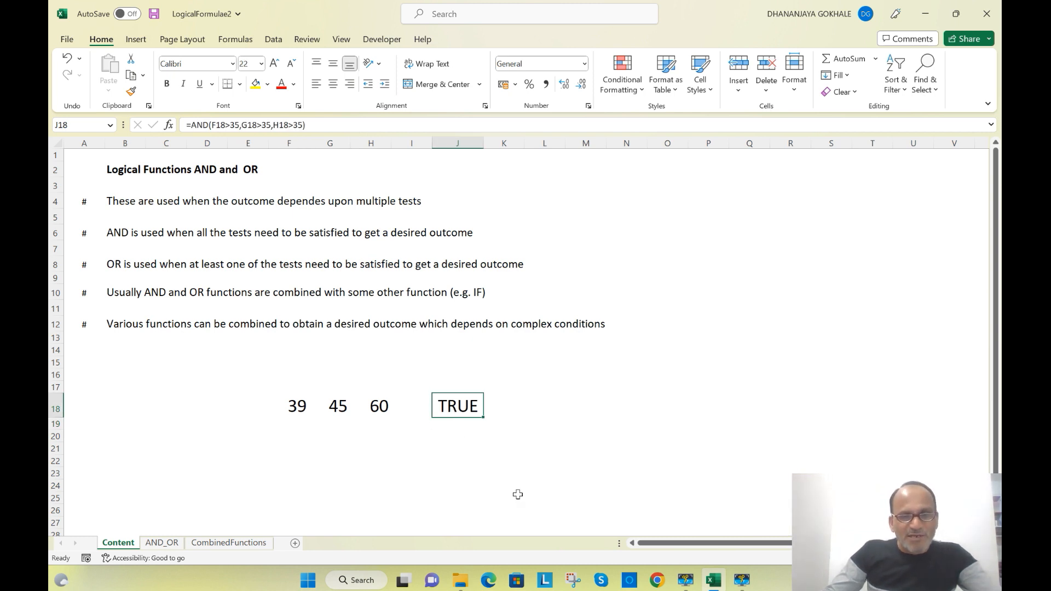
Clear the third number from H18 and the AND formula from J18
click(382, 411)
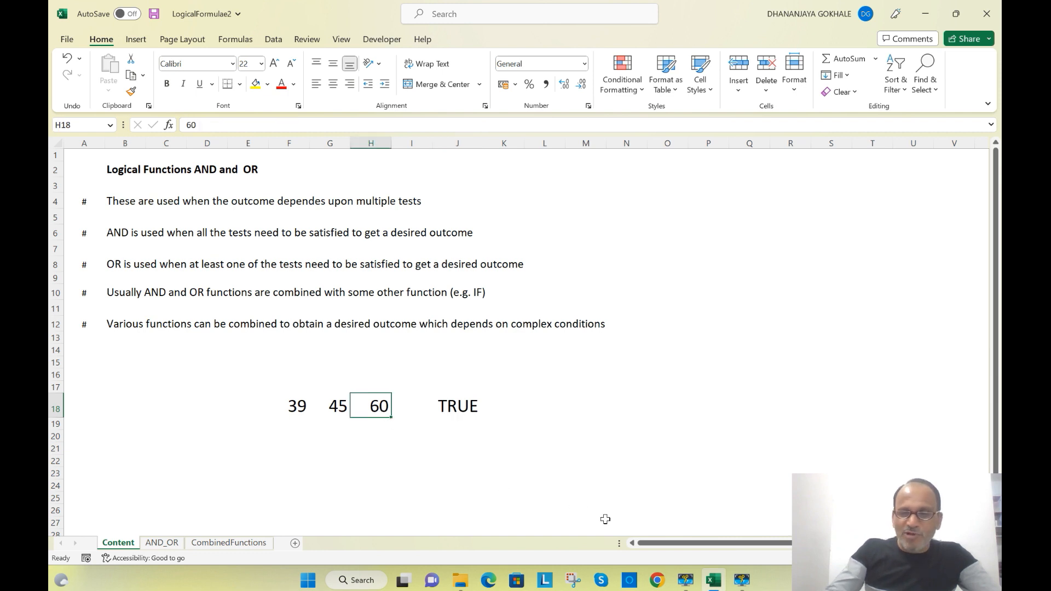
key(Delete)
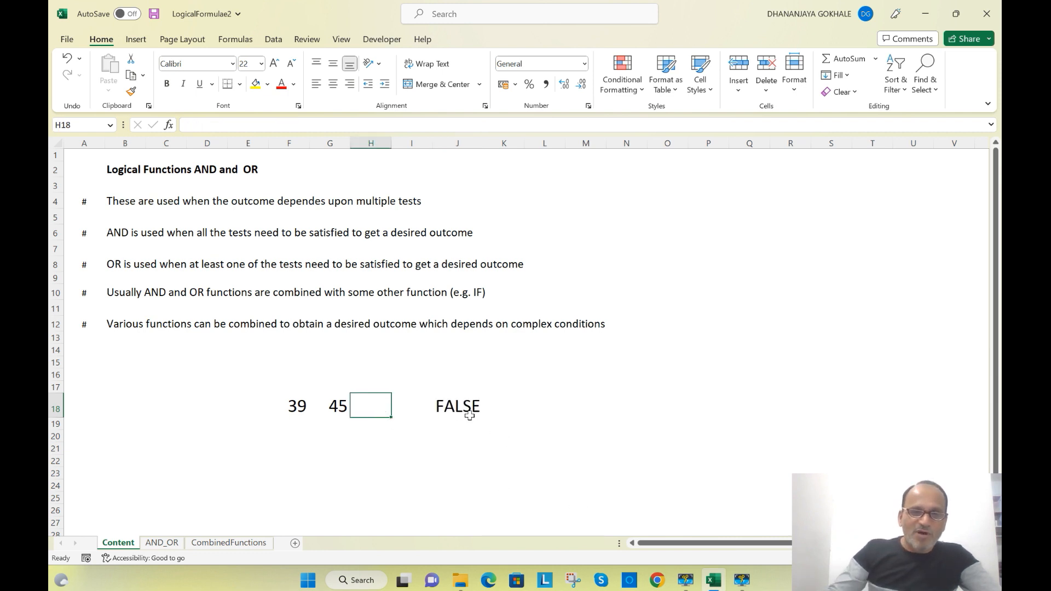
click(454, 405)
key(Delete)
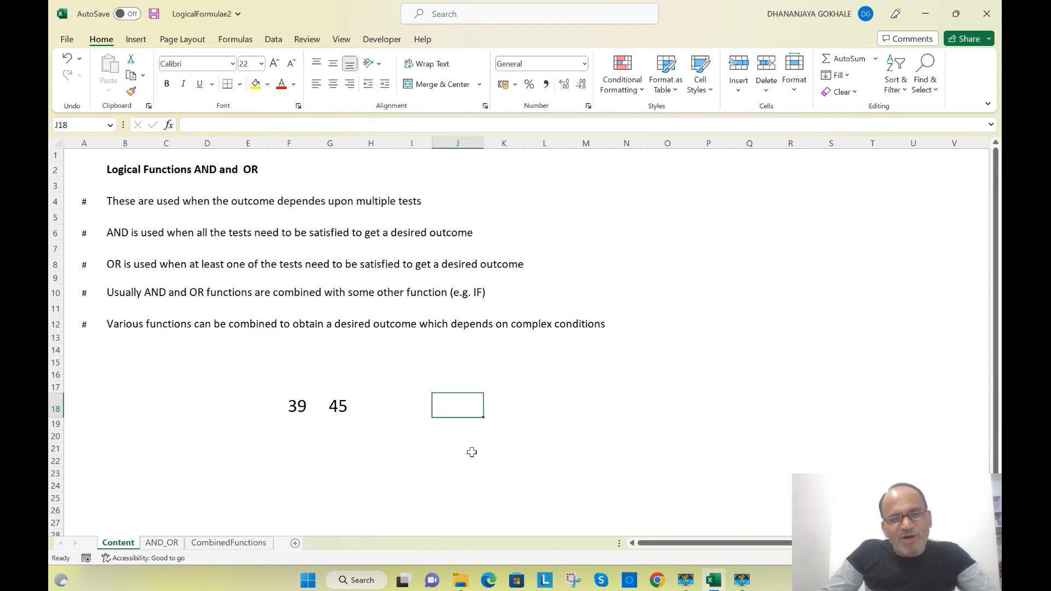
Change the first number, in F18, to 6 and clear the second number from G18
click(299, 407)
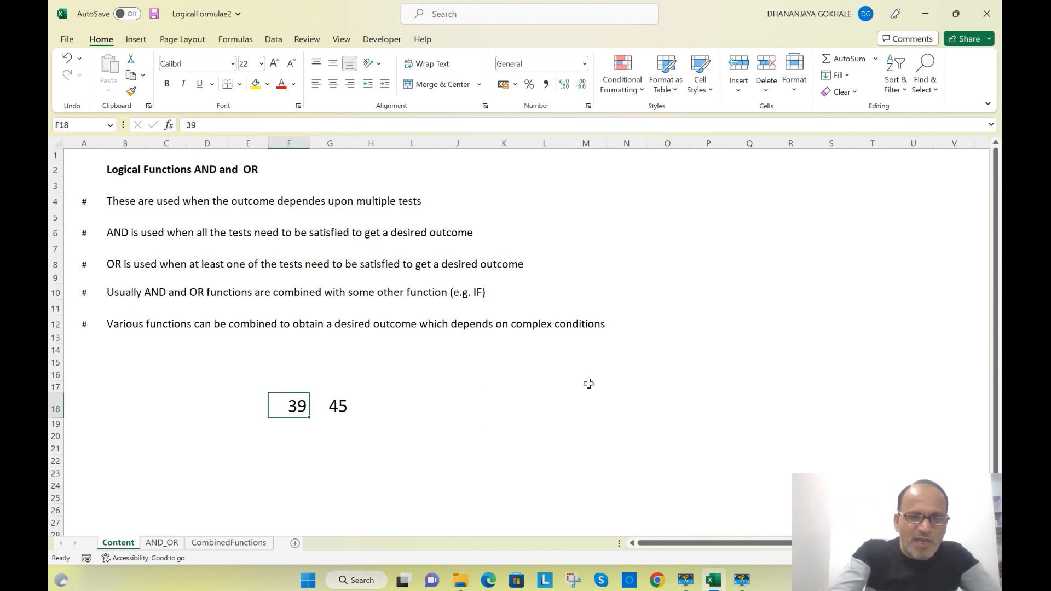
text(6)
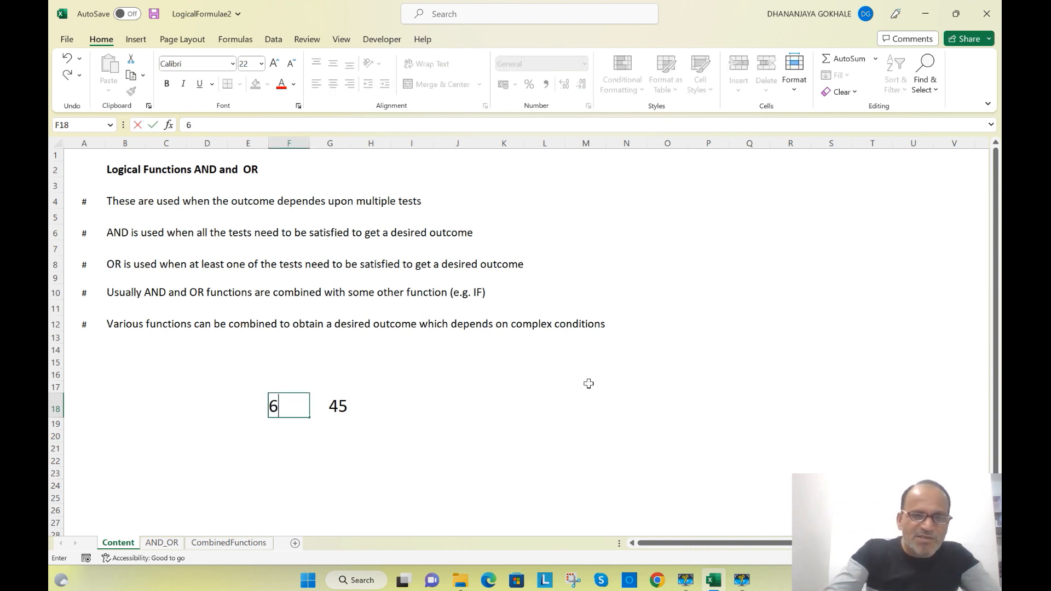
click(342, 408)
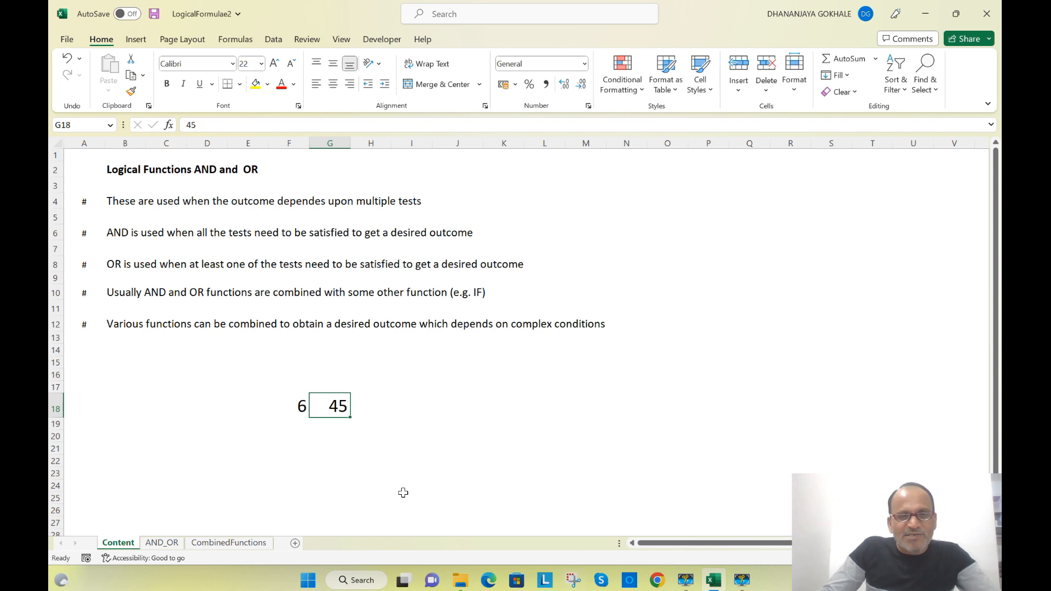
click(300, 406)
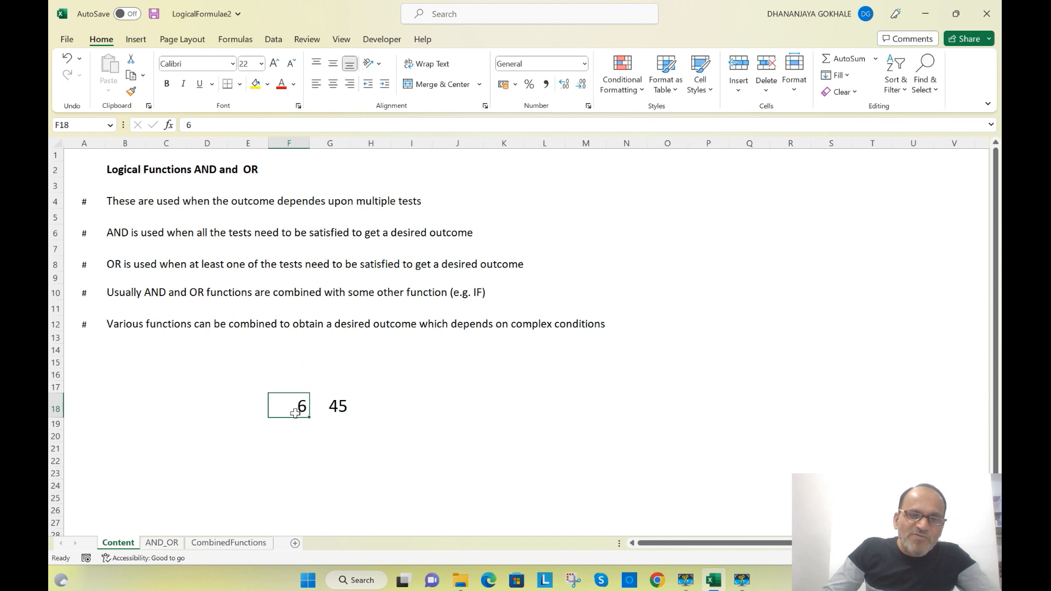
click(336, 409)
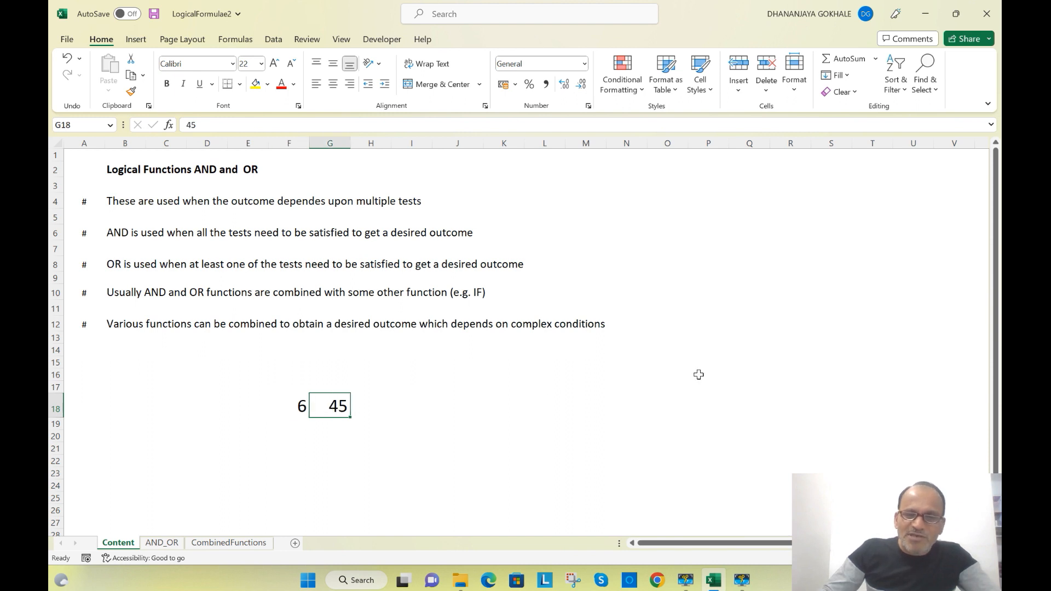
key(Delete)
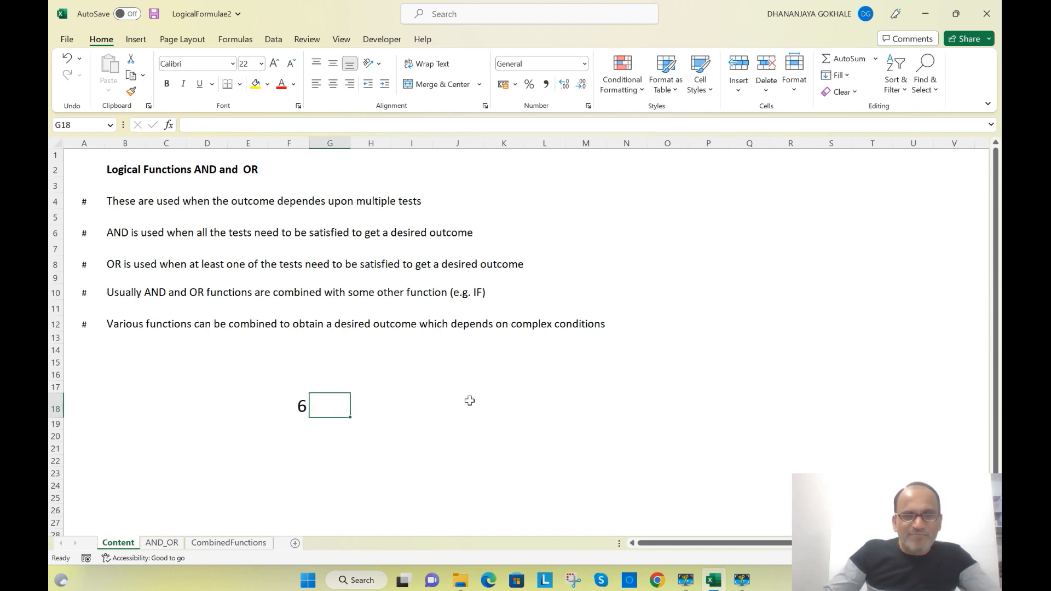
click(299, 408)
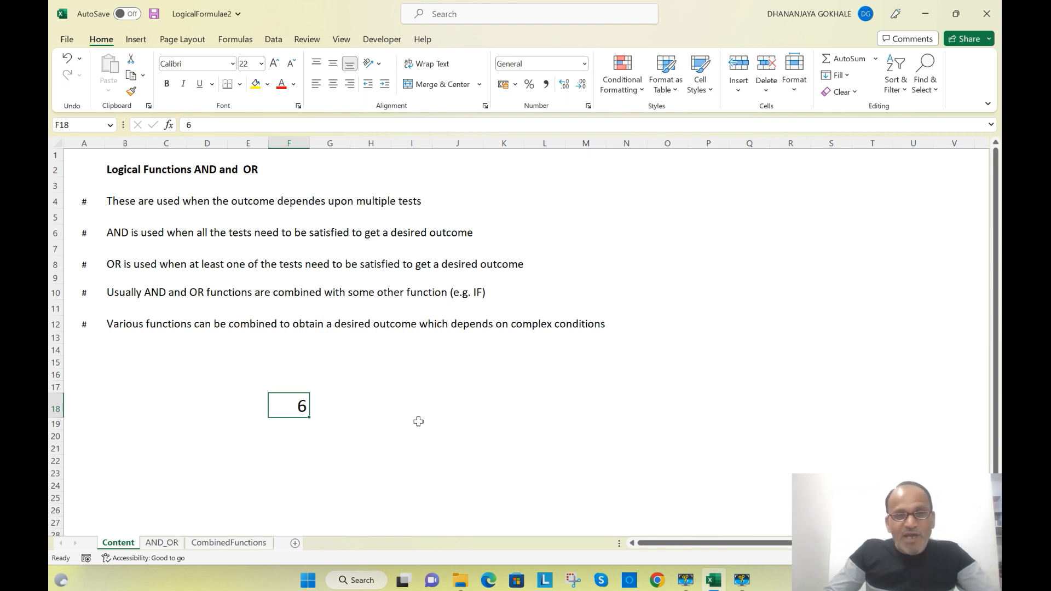
Enter the condition text "either below 8 OR above 60" in cell H15
click(388, 363)
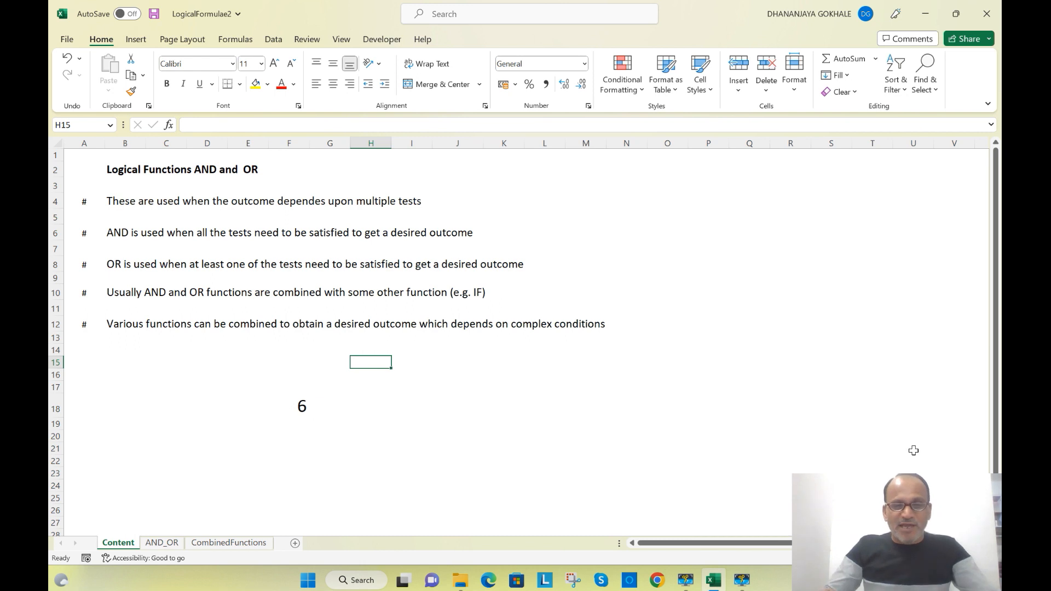
text(e)
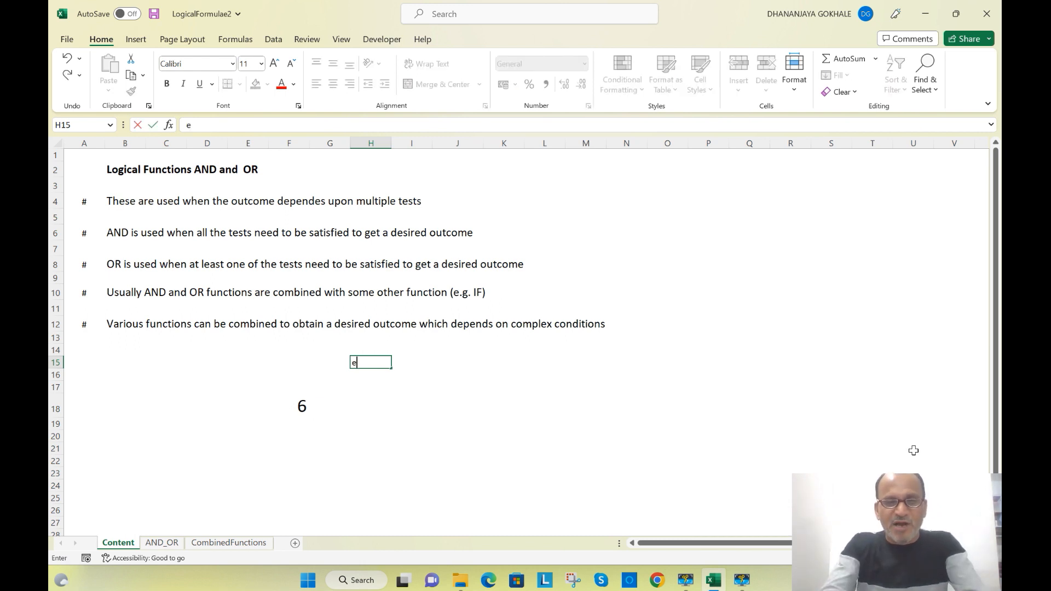
text(ither )
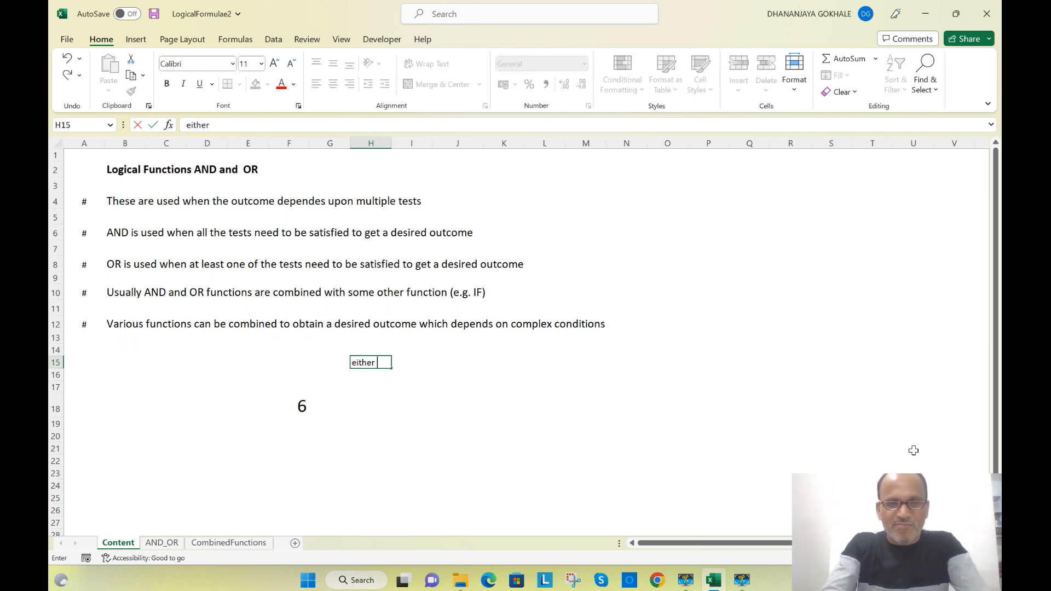
text(below )
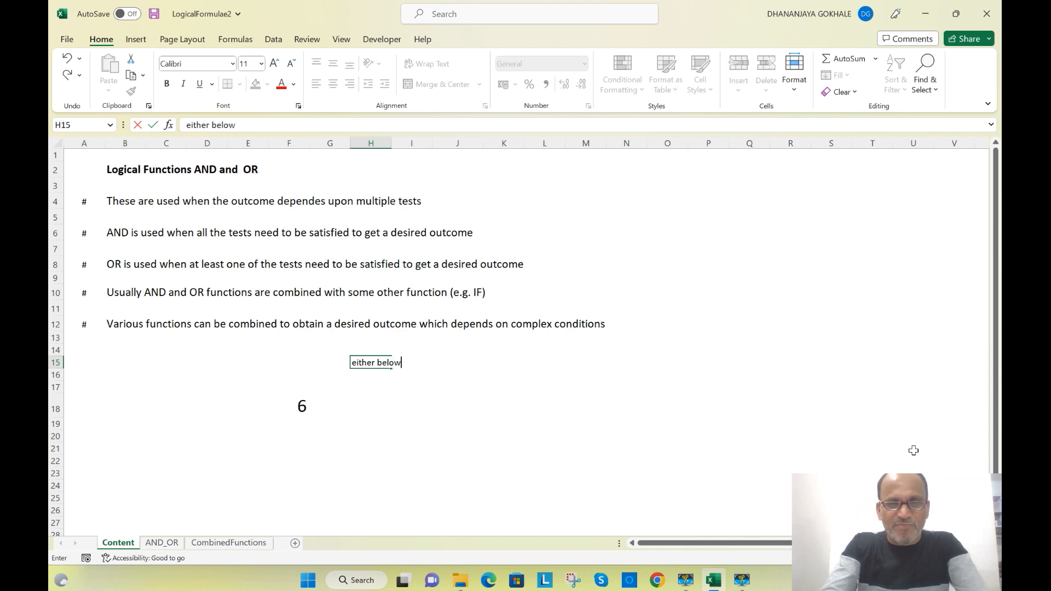
text(8 O)
text(abov)
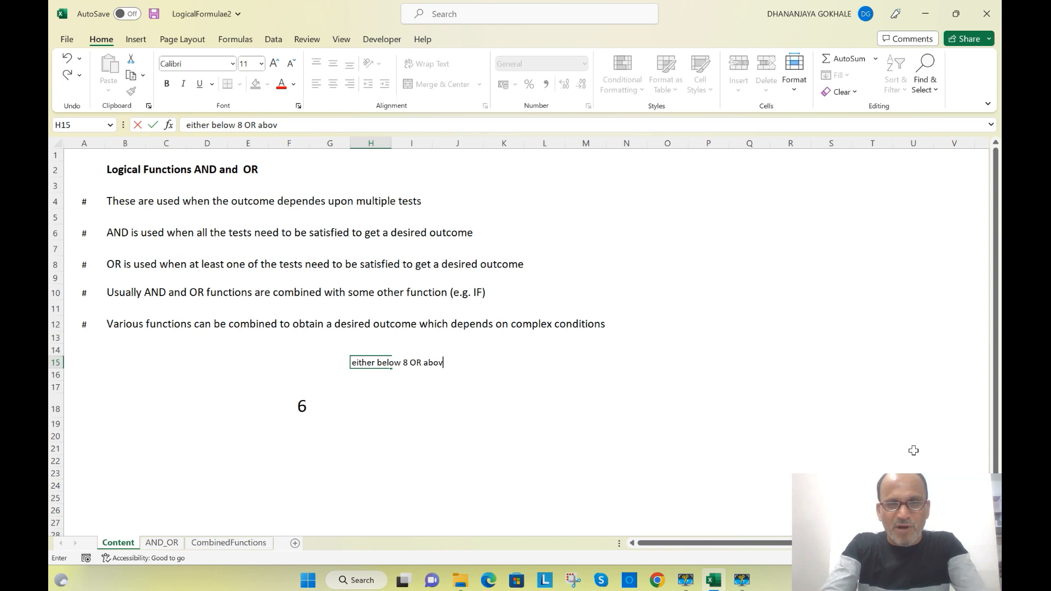
text(e 6)
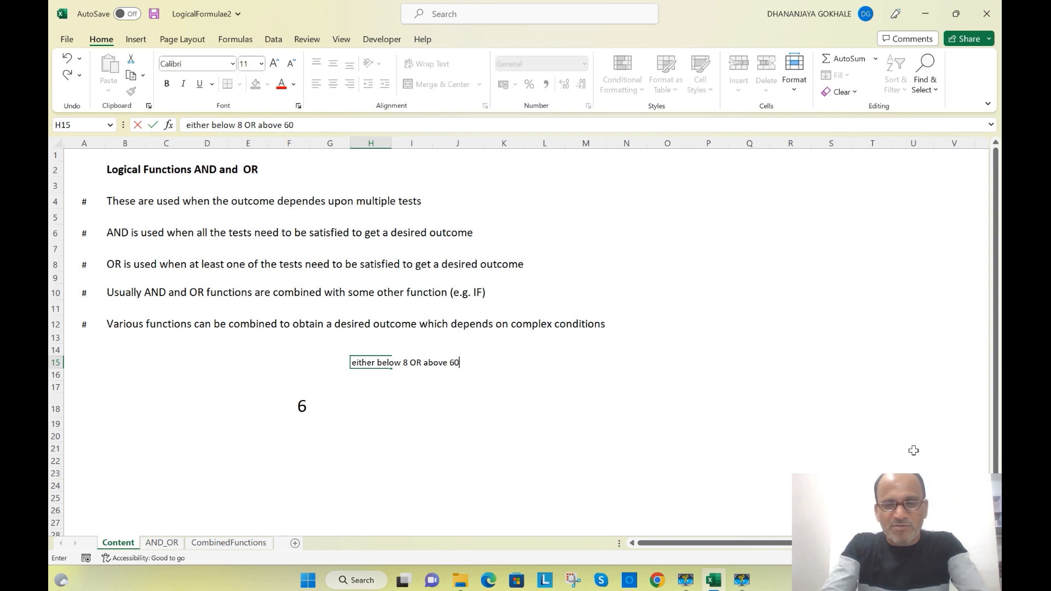
text(0)
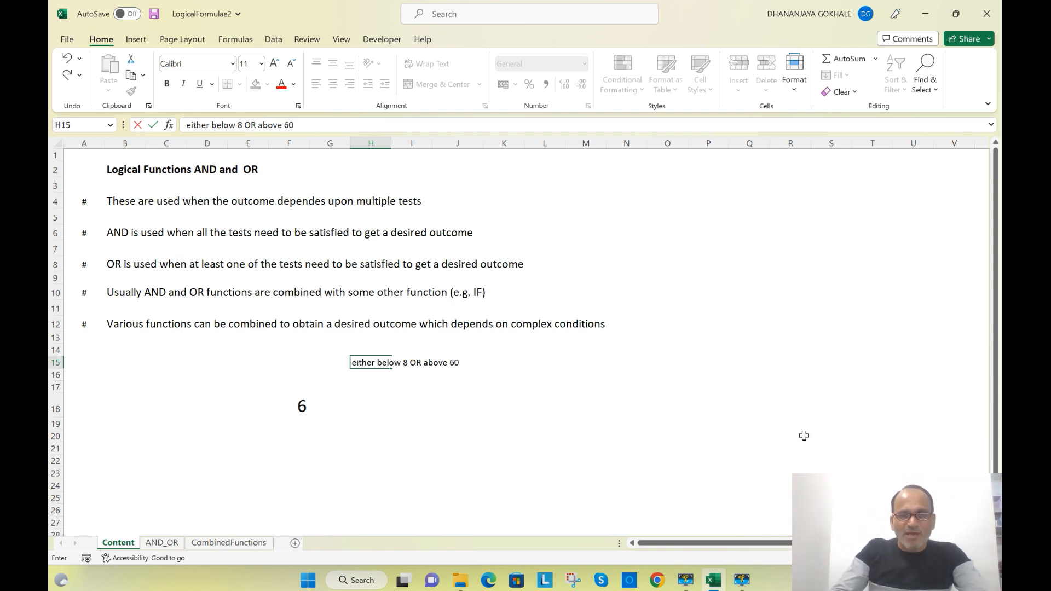
click(803, 435)
Increase the font size of the condition text in H15 to 22
click(364, 361)
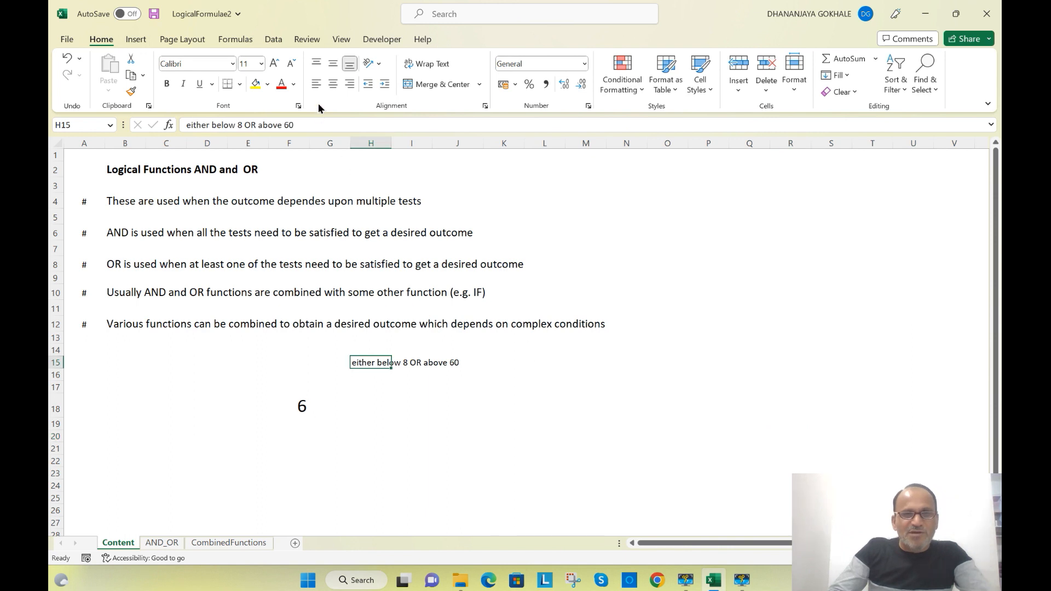
click(274, 65)
click(274, 64)
click(273, 65)
click(274, 65)
click(273, 65)
click(273, 65)
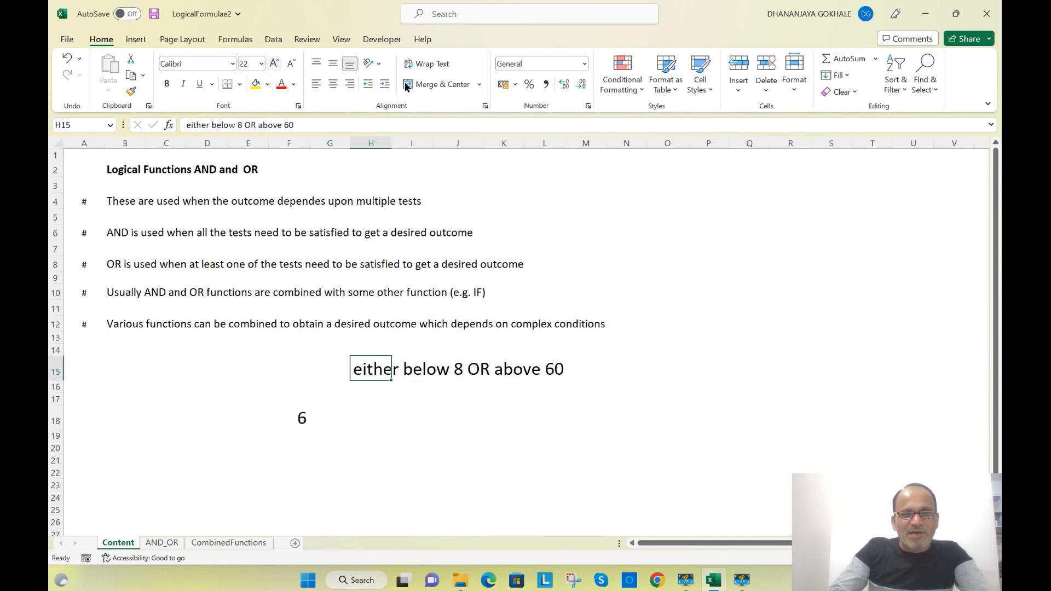
click(486, 424)
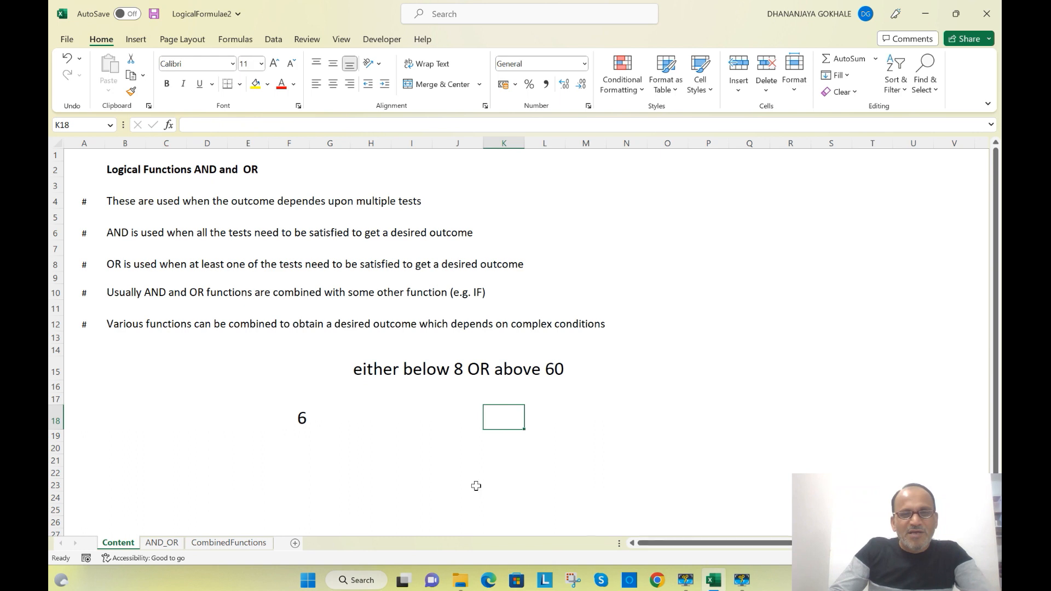
Add the label "Age" in F17 above the number and increase its font size to 16
click(301, 419)
click(303, 404)
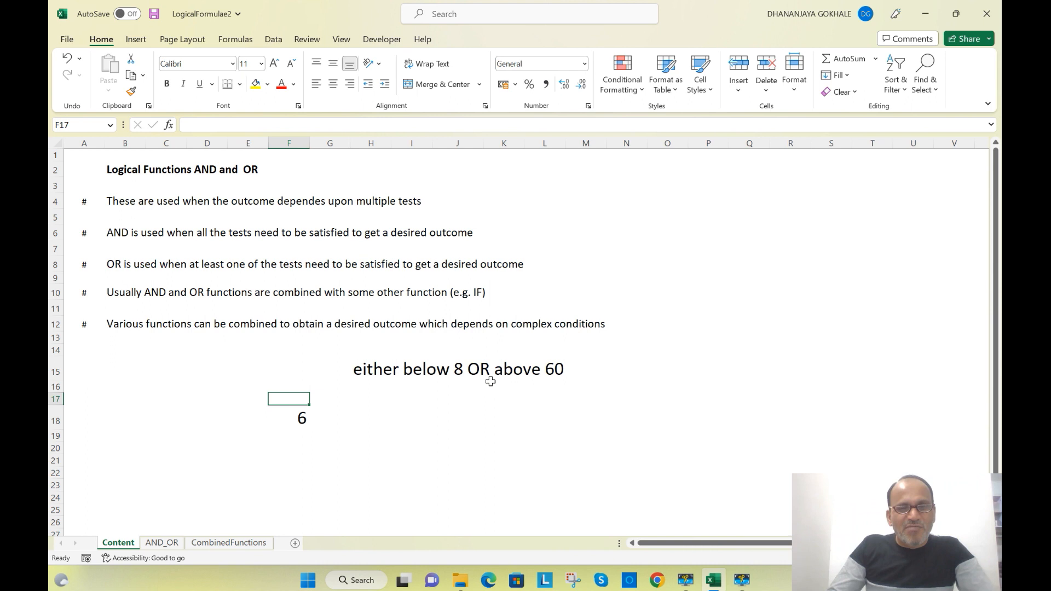
text(Age)
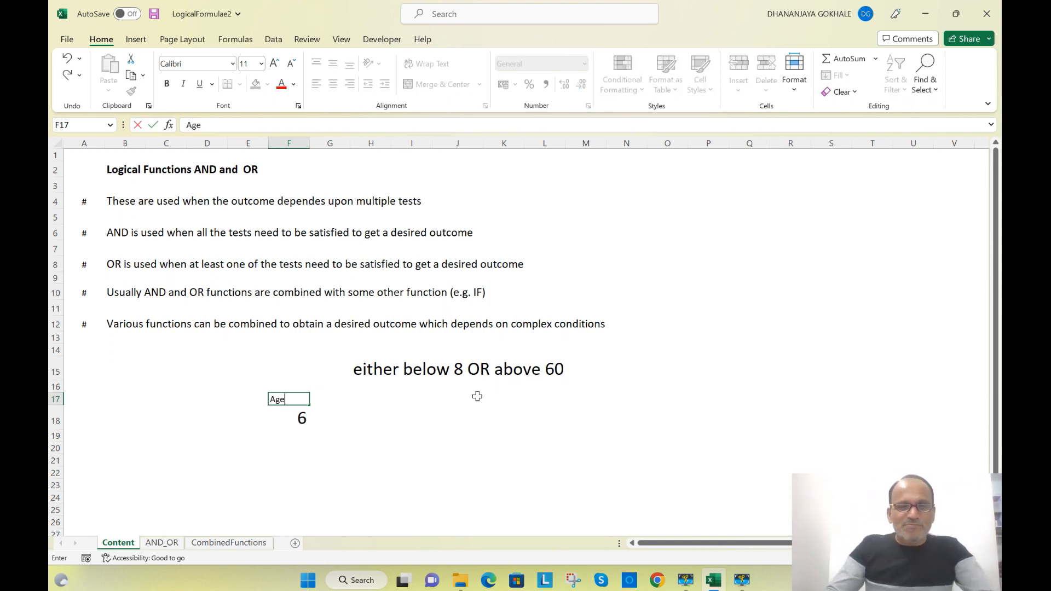
click(476, 395)
click(286, 403)
click(274, 63)
click(274, 64)
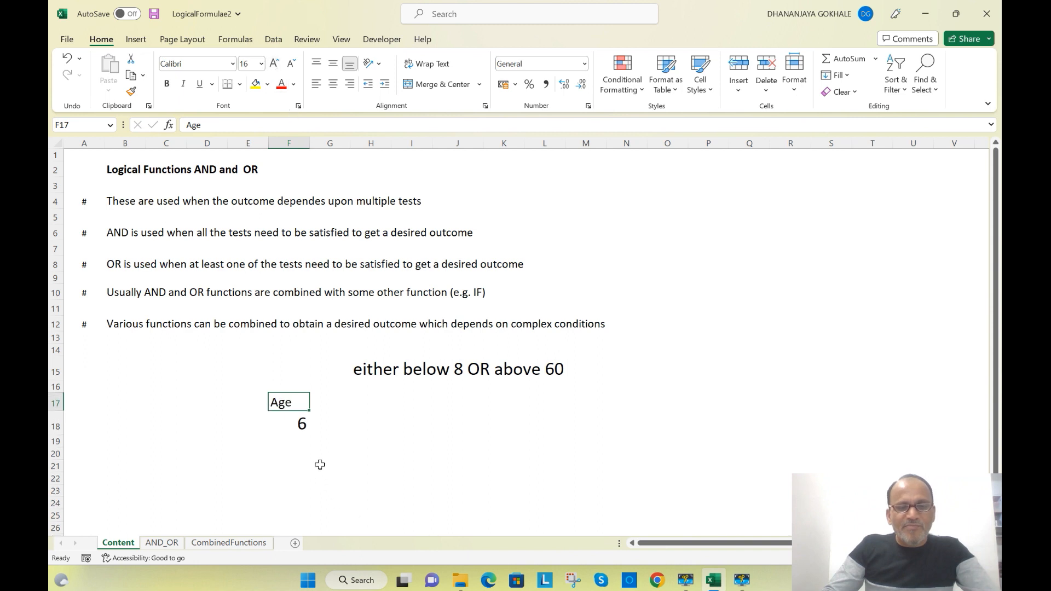
Enter the formula =OR(F18<8,F18>60) in cell H18 to test whether the age is below 8 or above 60
click(300, 423)
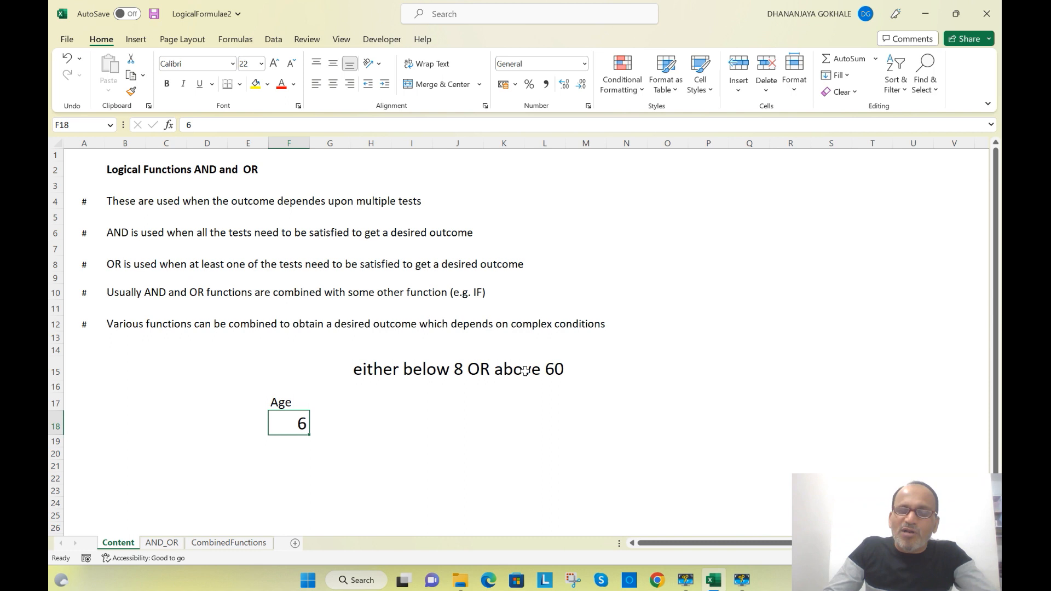
click(361, 421)
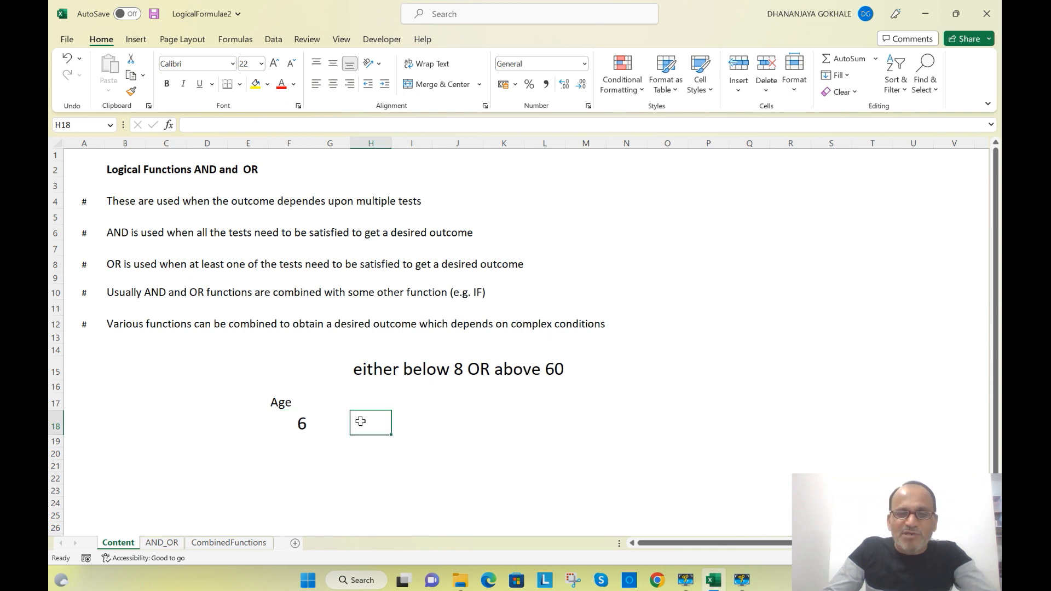
text(=)
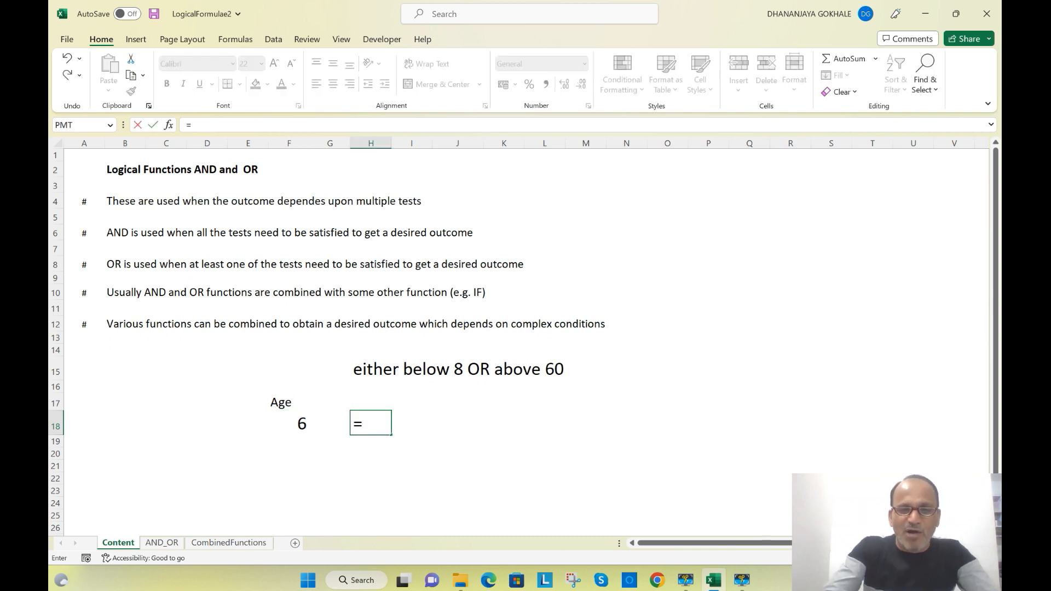
text(OR)
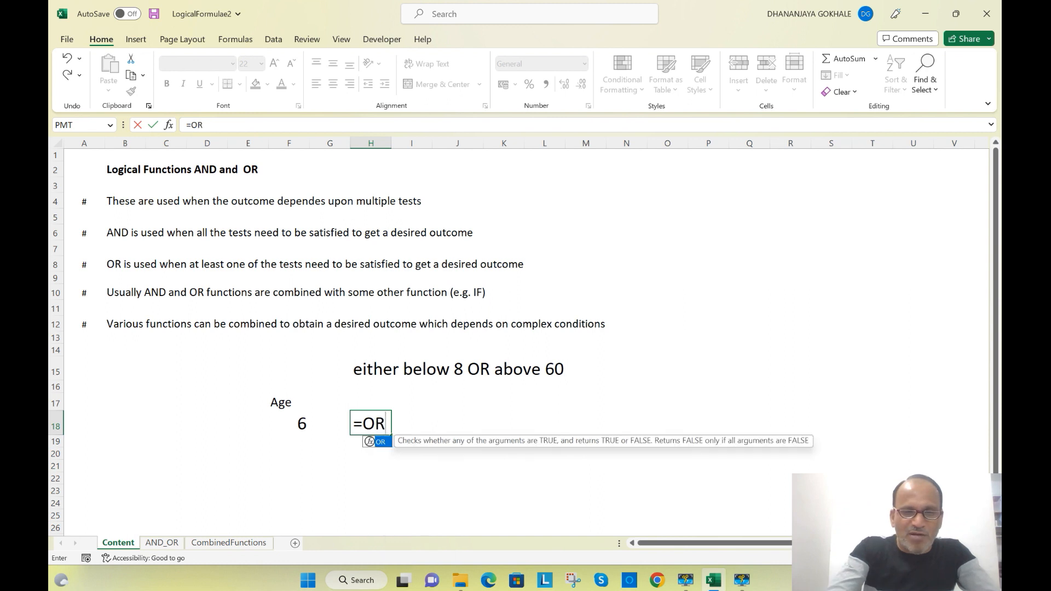
text(()
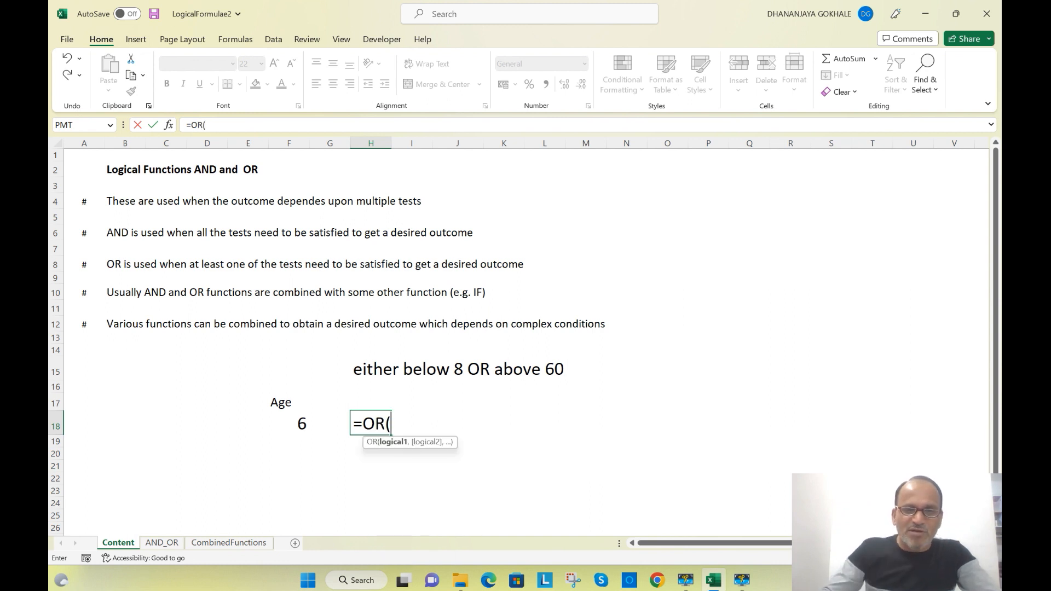
click(303, 424)
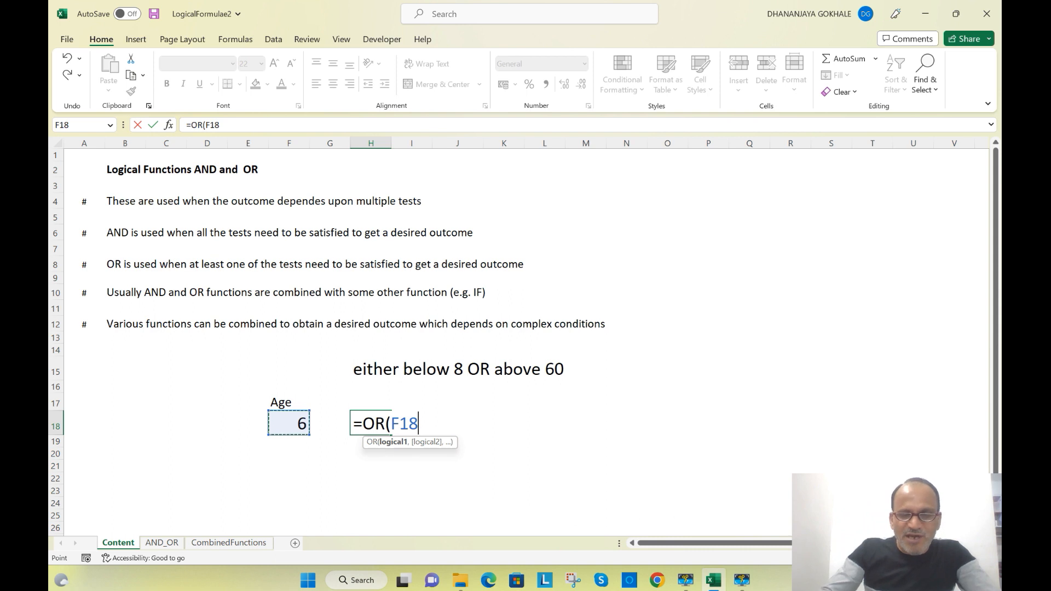
text(<)
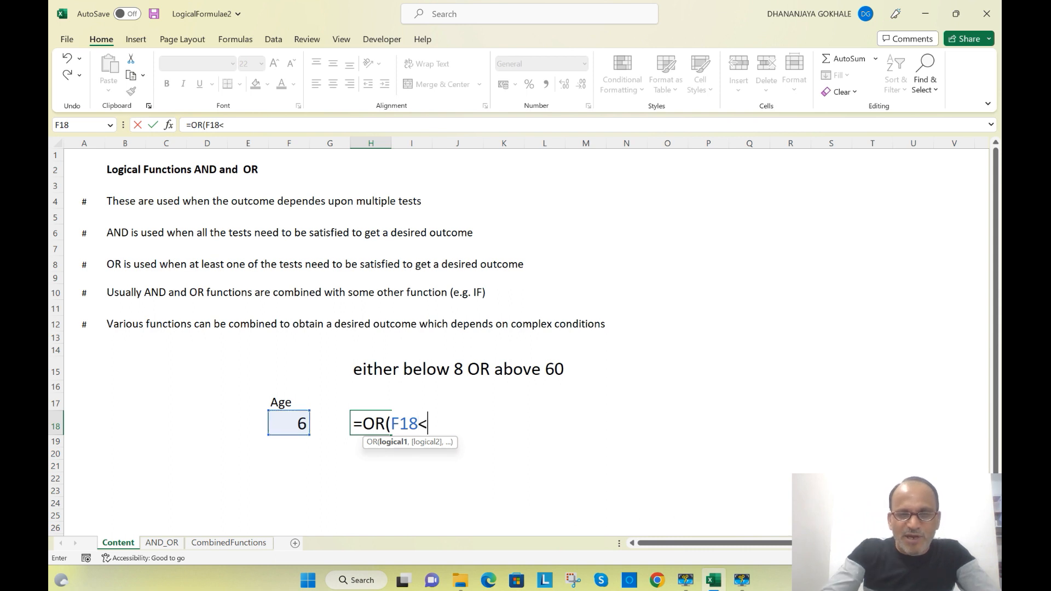
text(8)
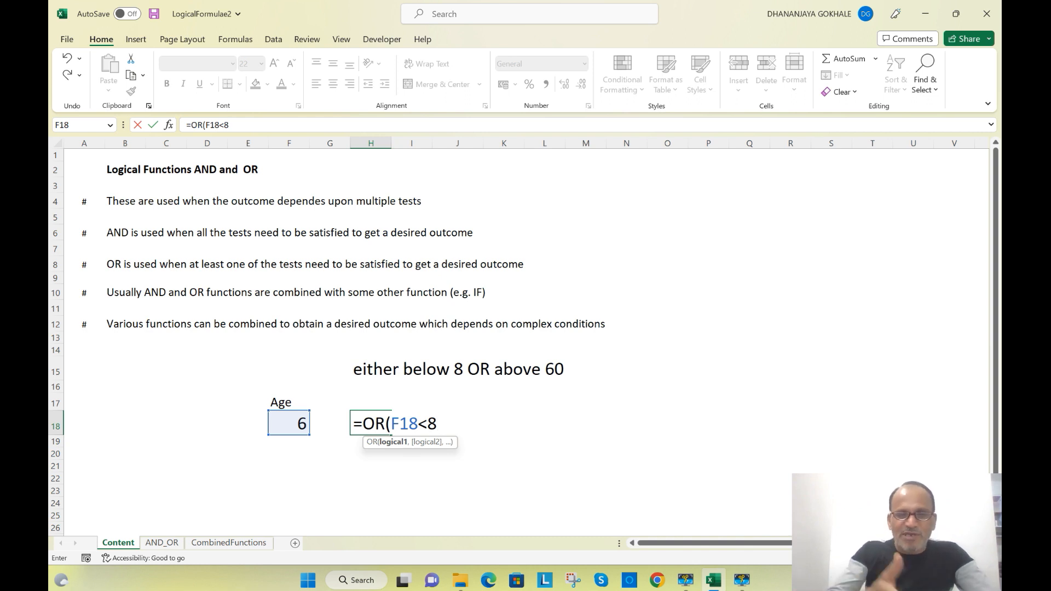
text(,)
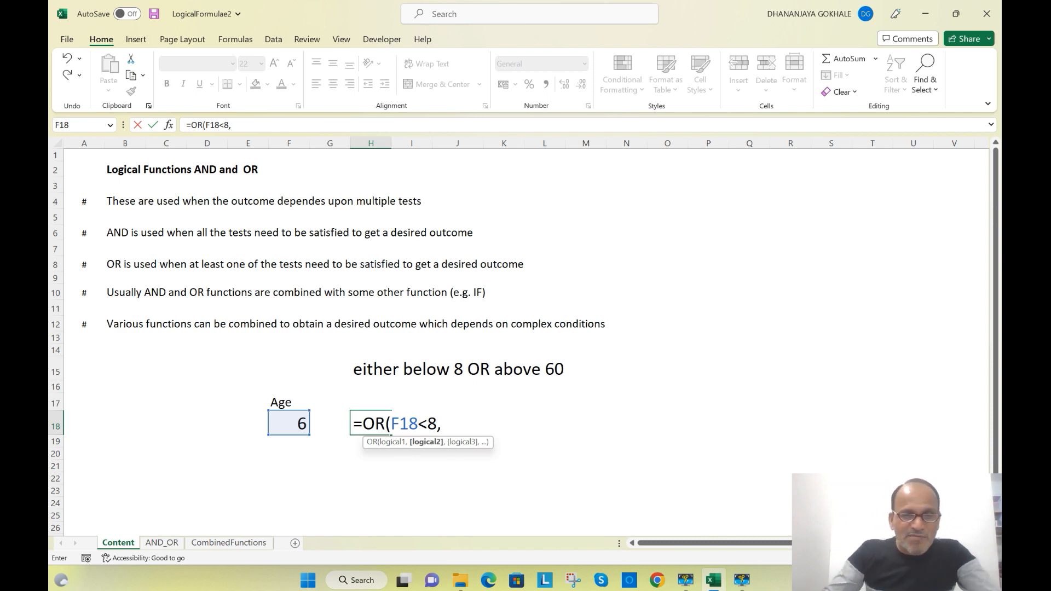
click(293, 430)
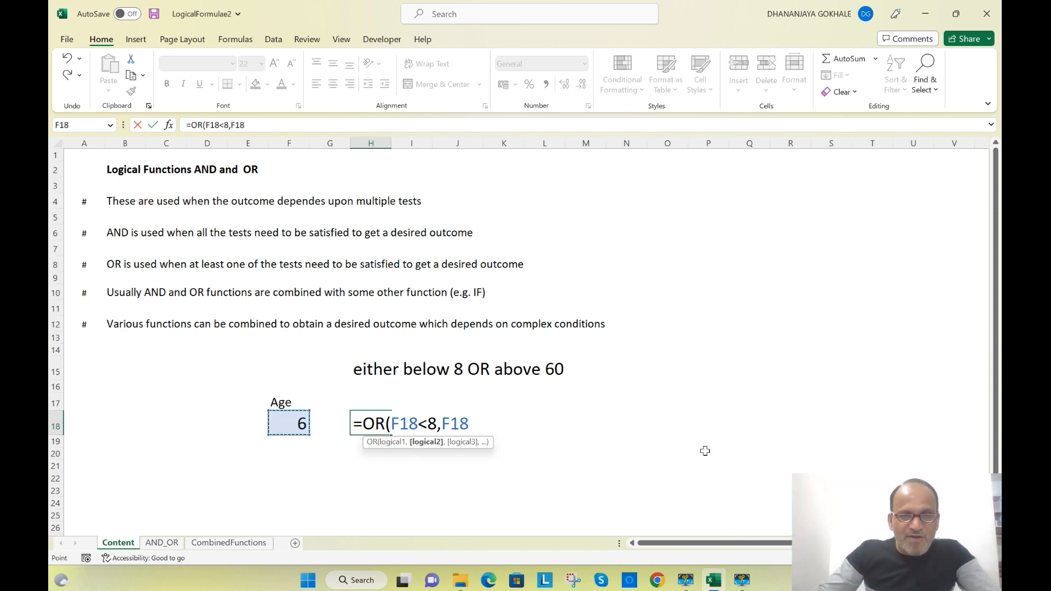
text(>)
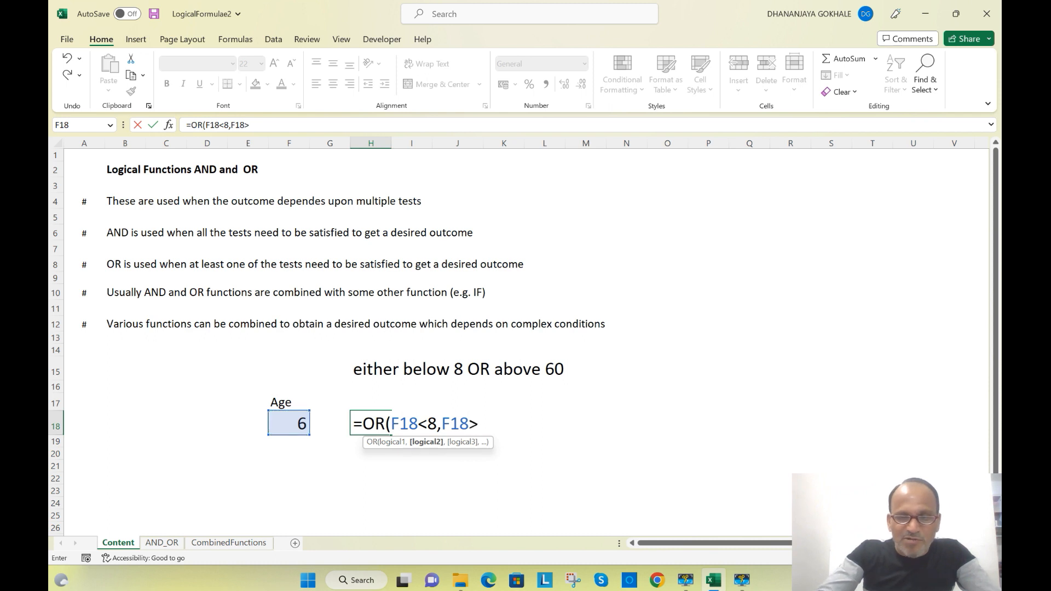
text(60))
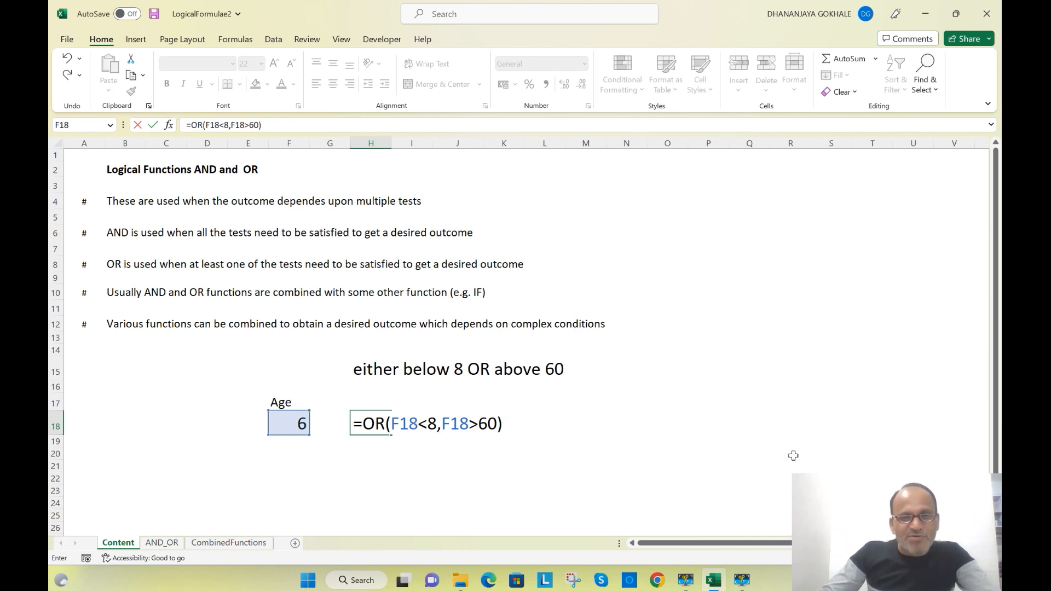
key(Return)
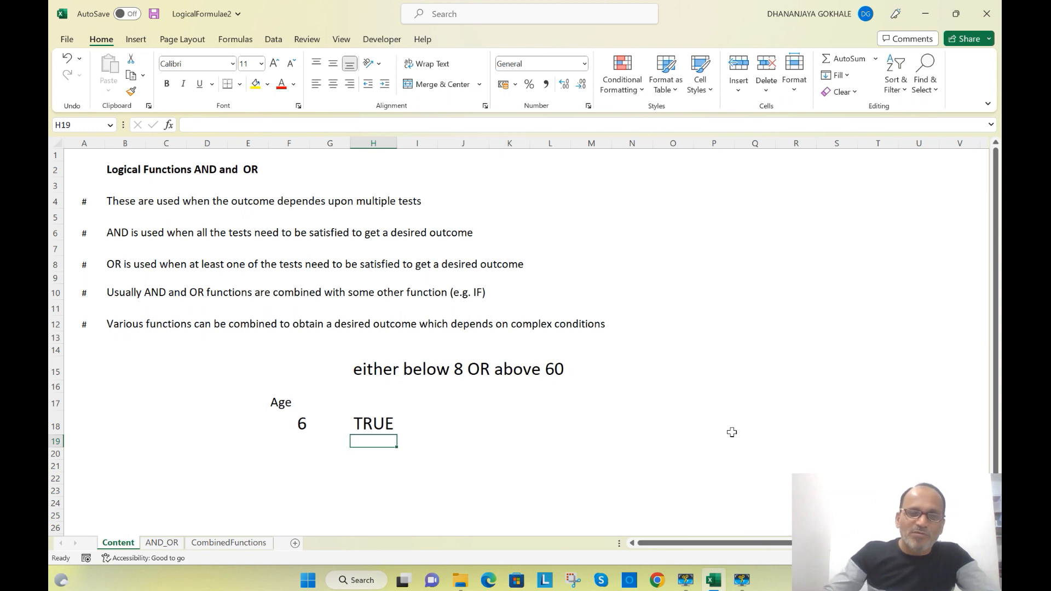
Change the age in cell F18 to 21 to test the OR condition with a value between the two limits
click(304, 426)
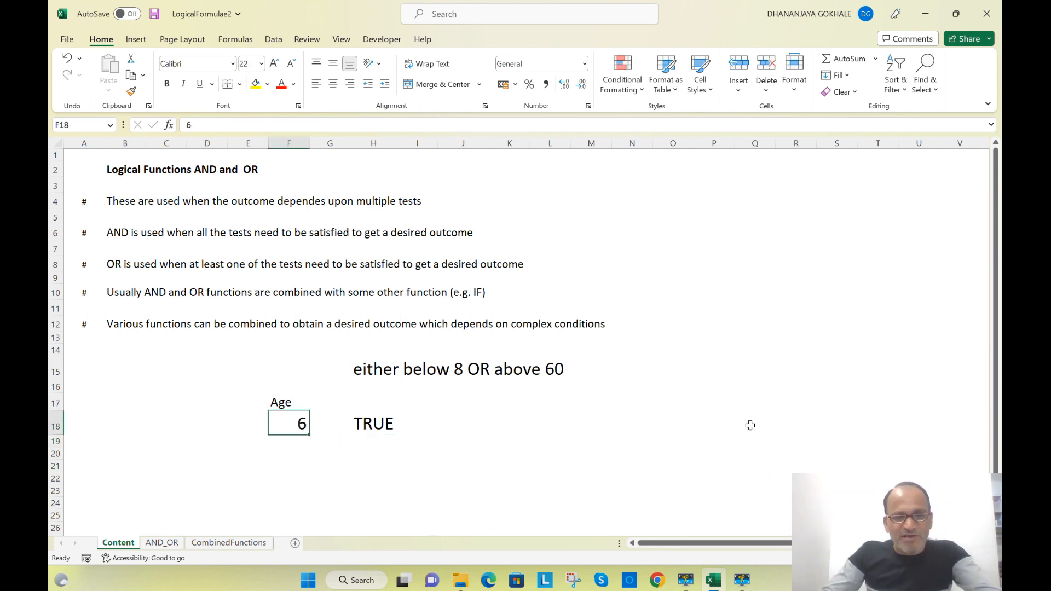
text(21)
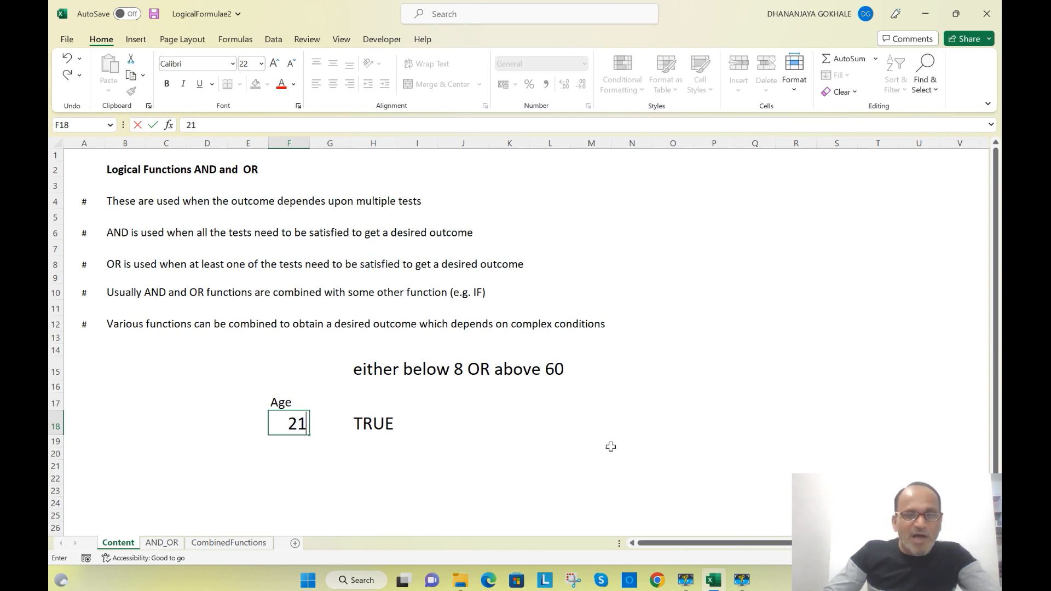
key(Return)
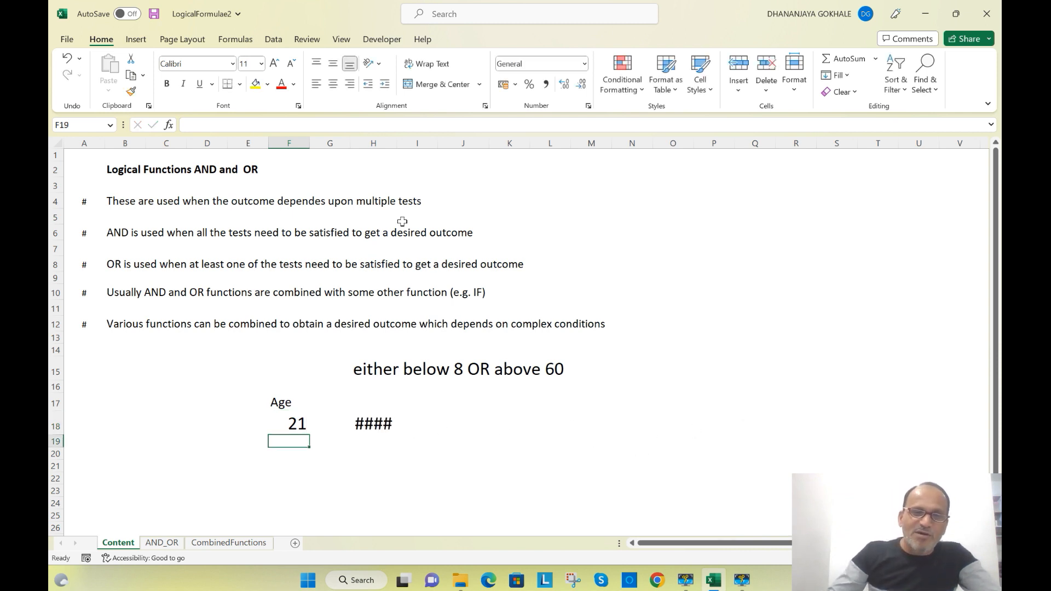
Widen column H so the result in H18 fits, and review the OR formula's arguments without changing them
click(366, 423)
drag(401, 141, 420, 142)
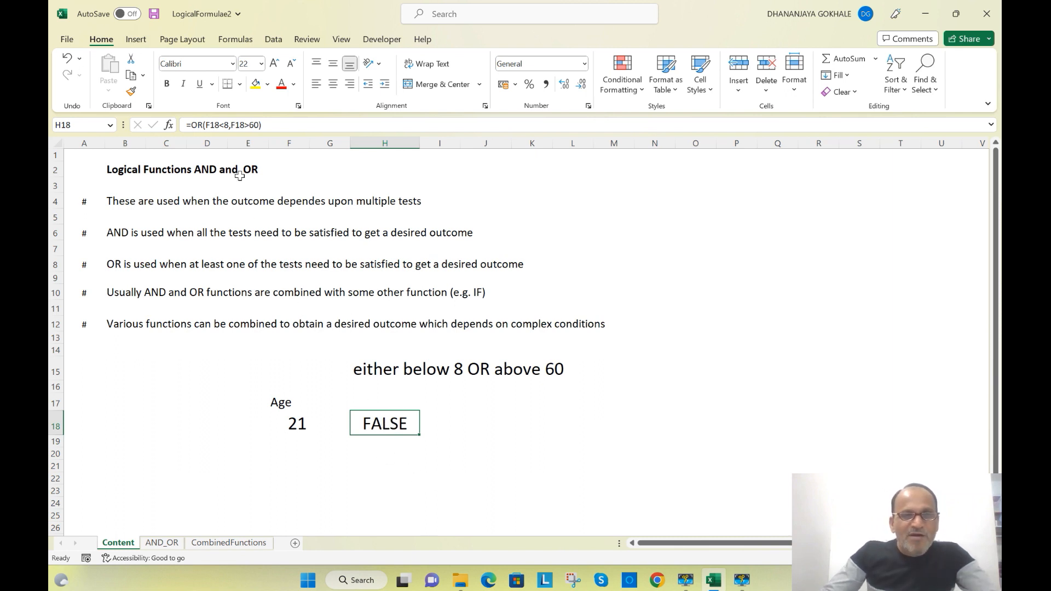
click(229, 125)
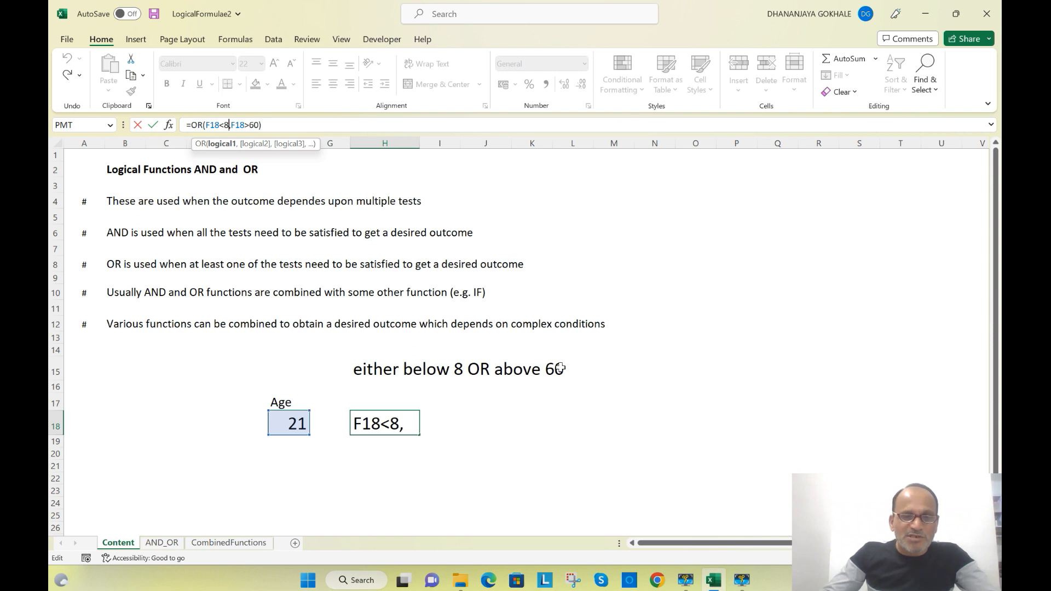
key(Return)
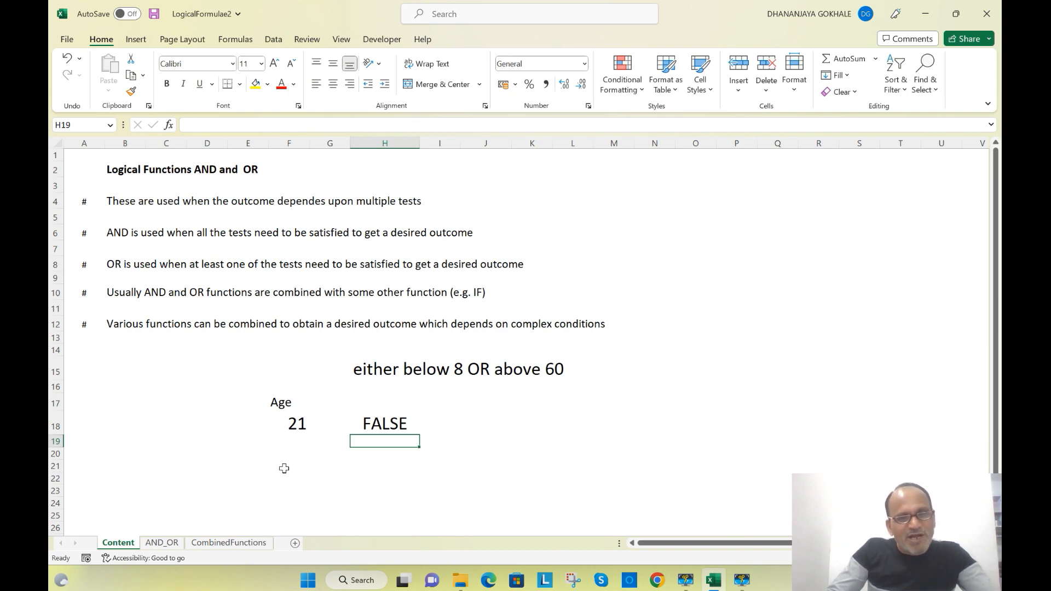
On the AND_OR sheet, examine the Pass/Fail formula in G14, covering its AND test and its true and false values
click(171, 545)
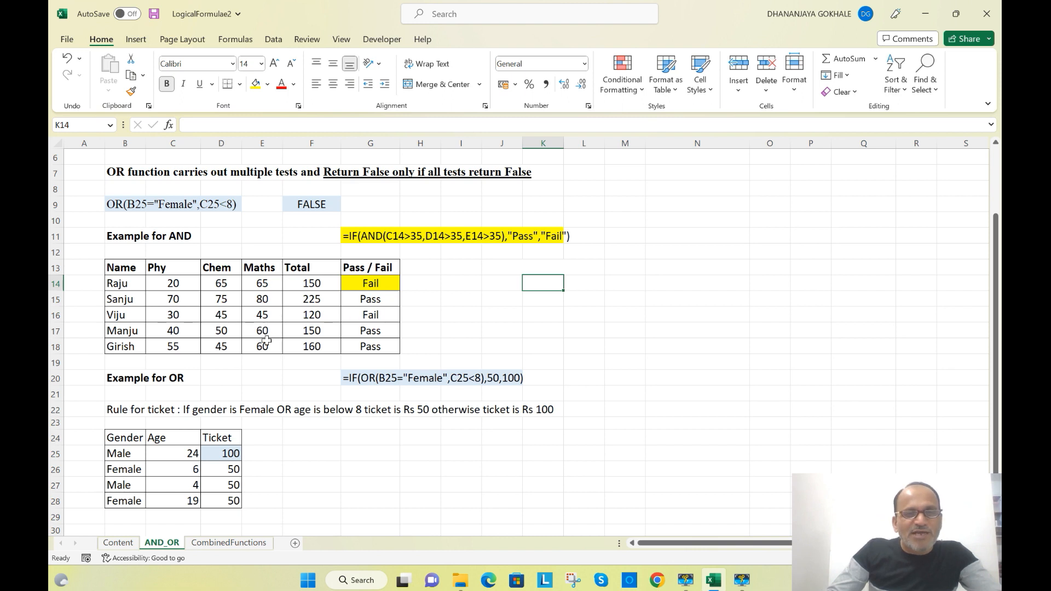
click(387, 283)
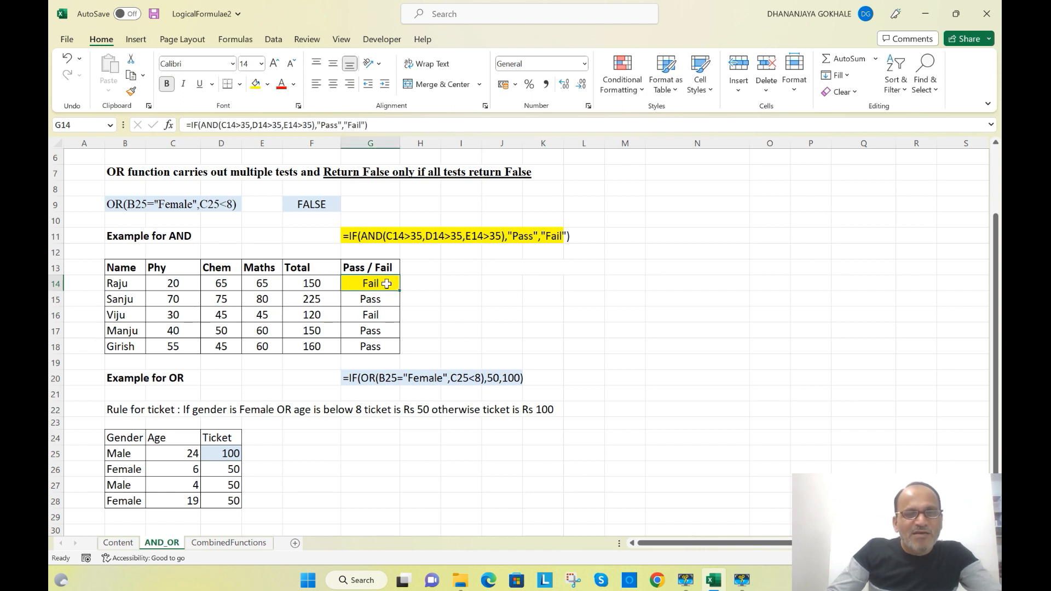
click(243, 125)
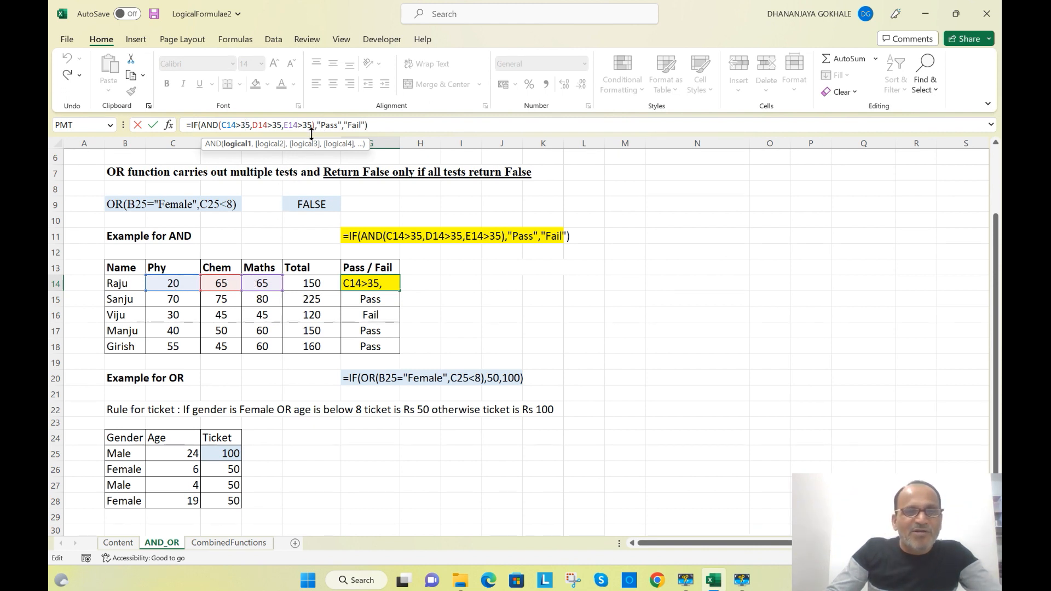
click(332, 125)
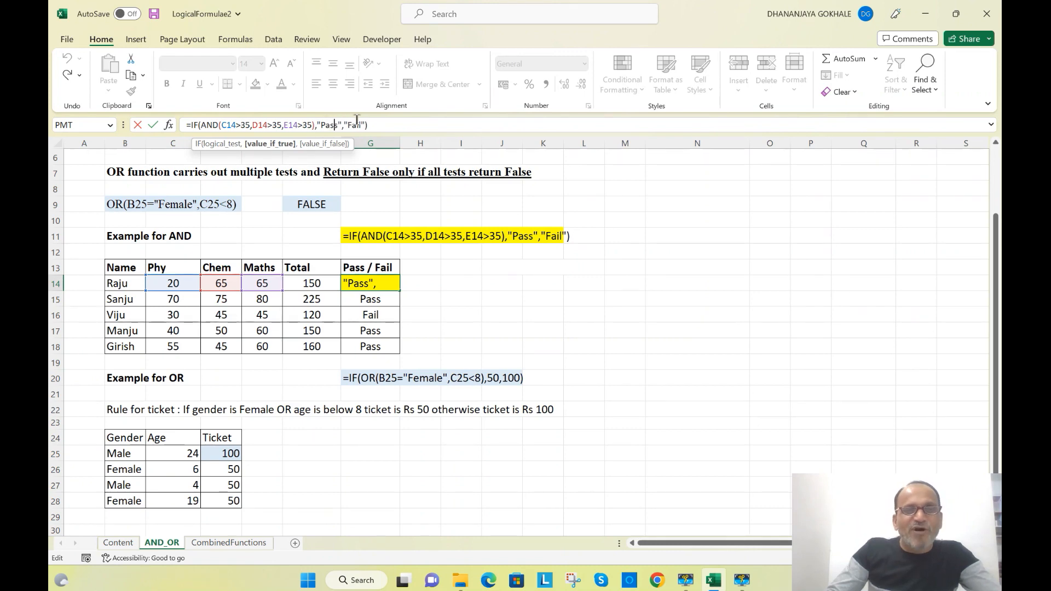
click(356, 123)
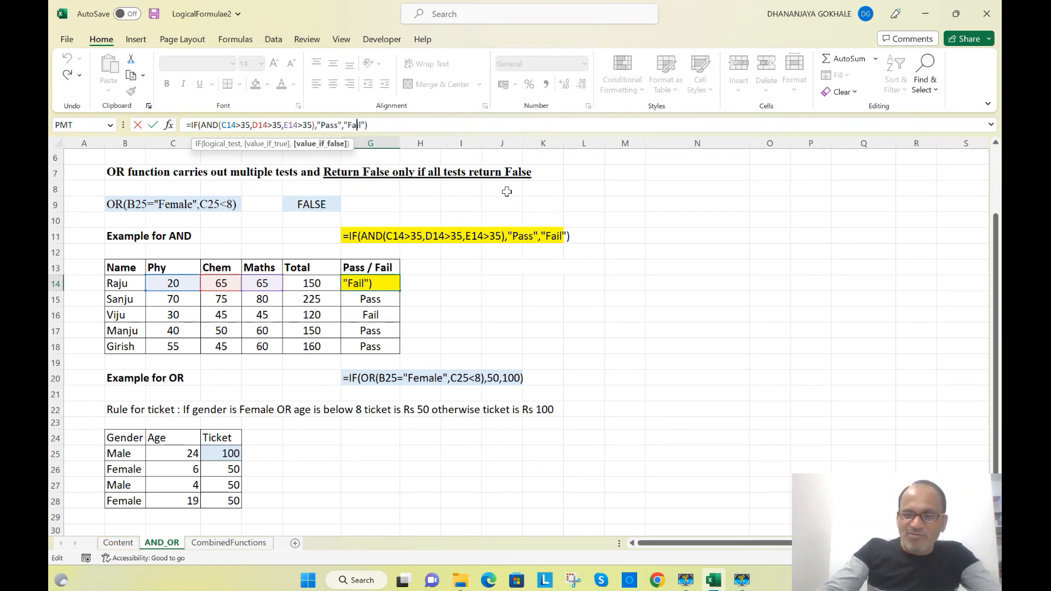
key(Return)
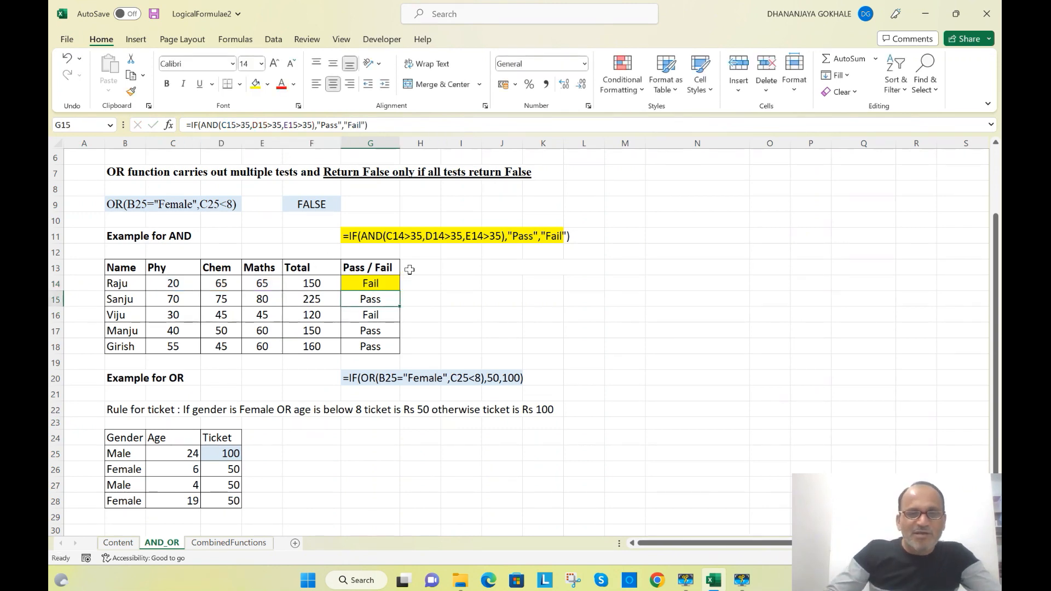
click(373, 285)
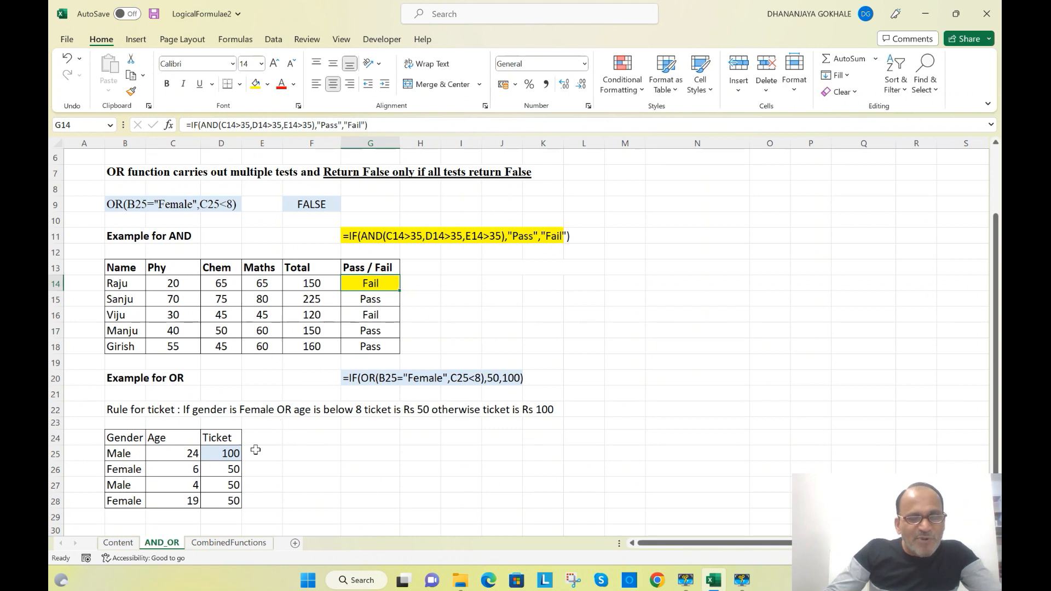
Examine the ticket rule in B22 and the IF formula in D25, covering its OR test, its two outcomes and the formula text in G20
click(156, 414)
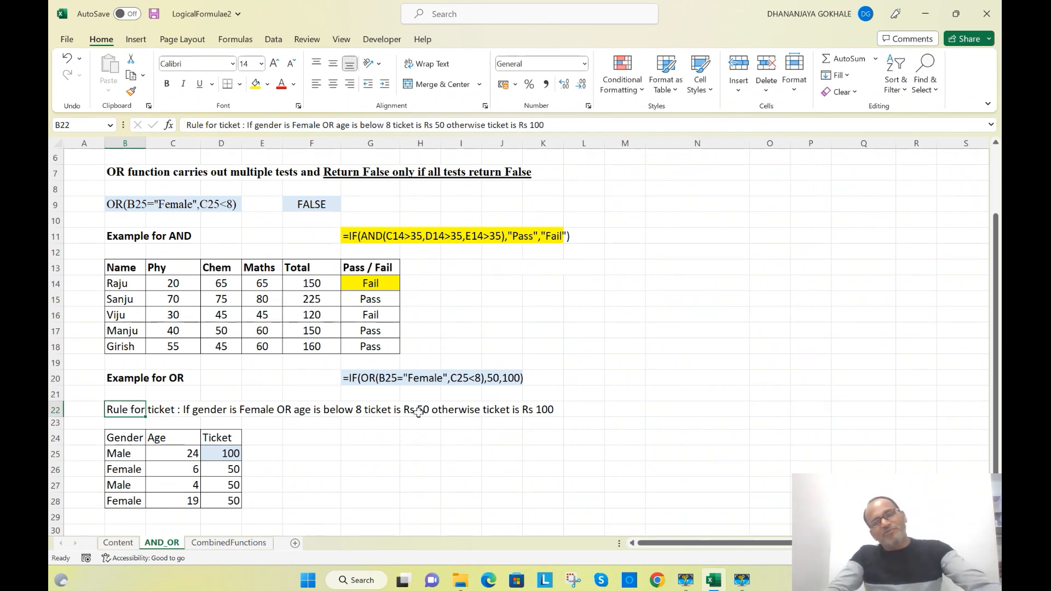
click(230, 453)
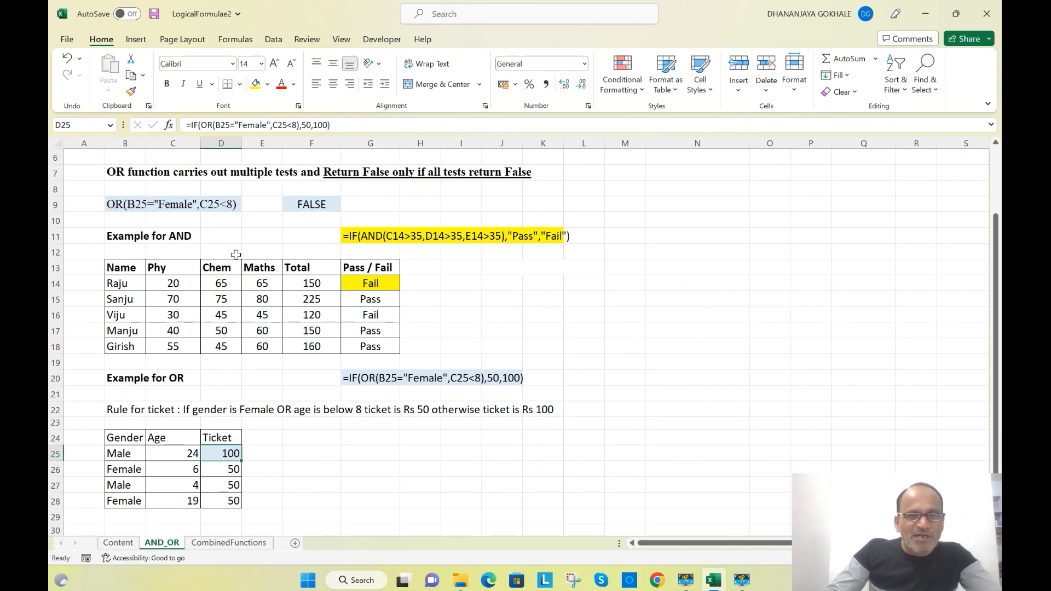
click(223, 126)
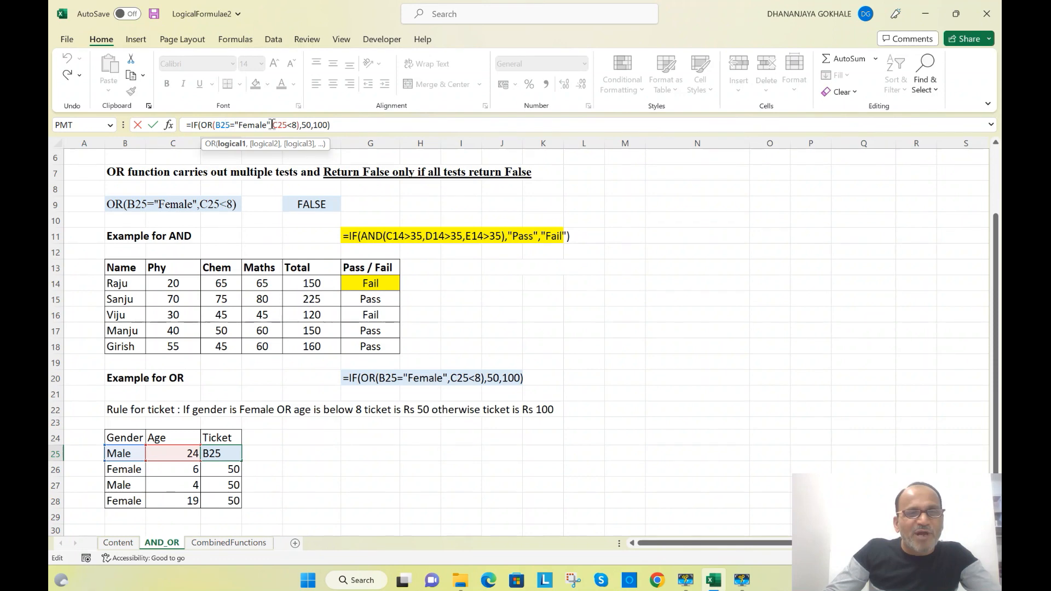
drag(272, 125, 198, 127)
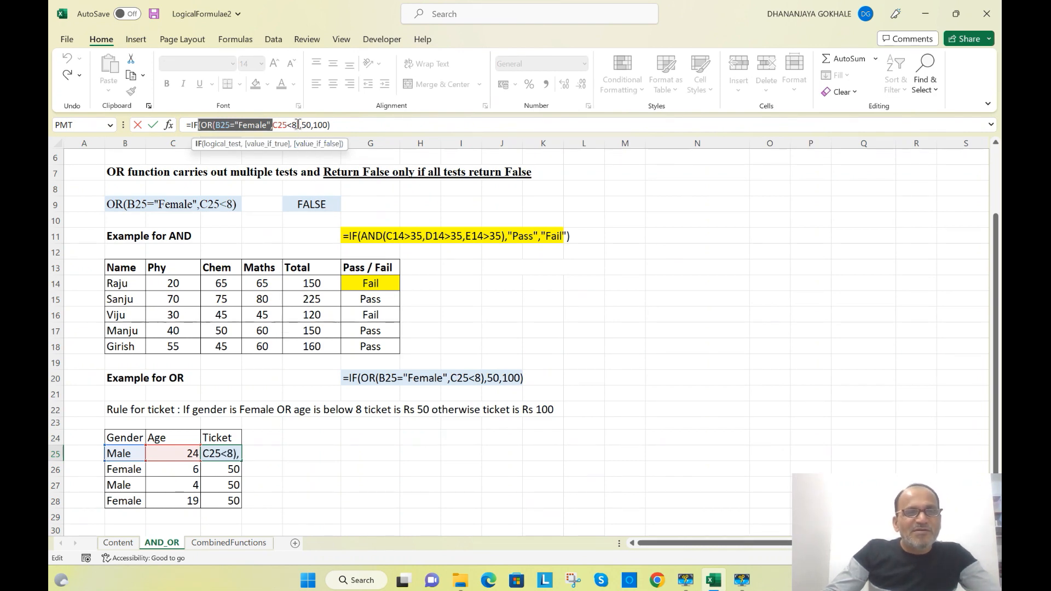
drag(298, 125, 210, 125)
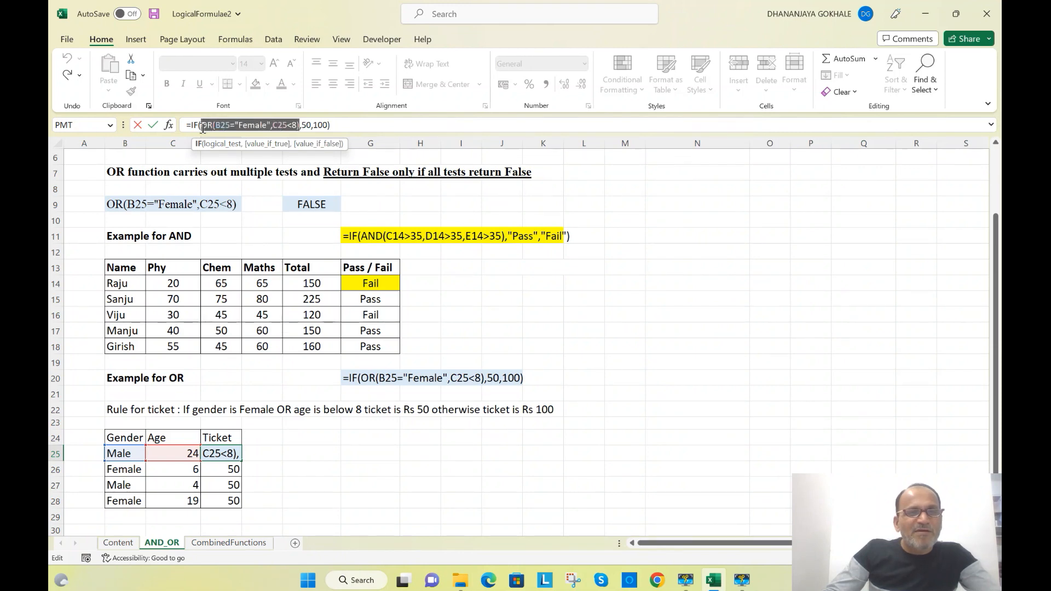
drag(202, 130, 200, 126)
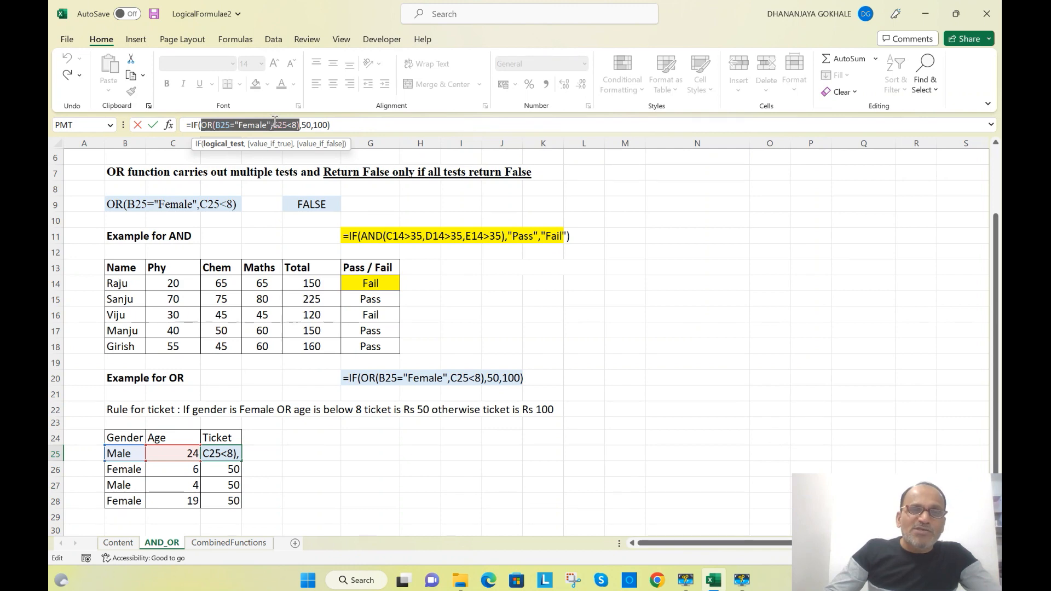
click(307, 125)
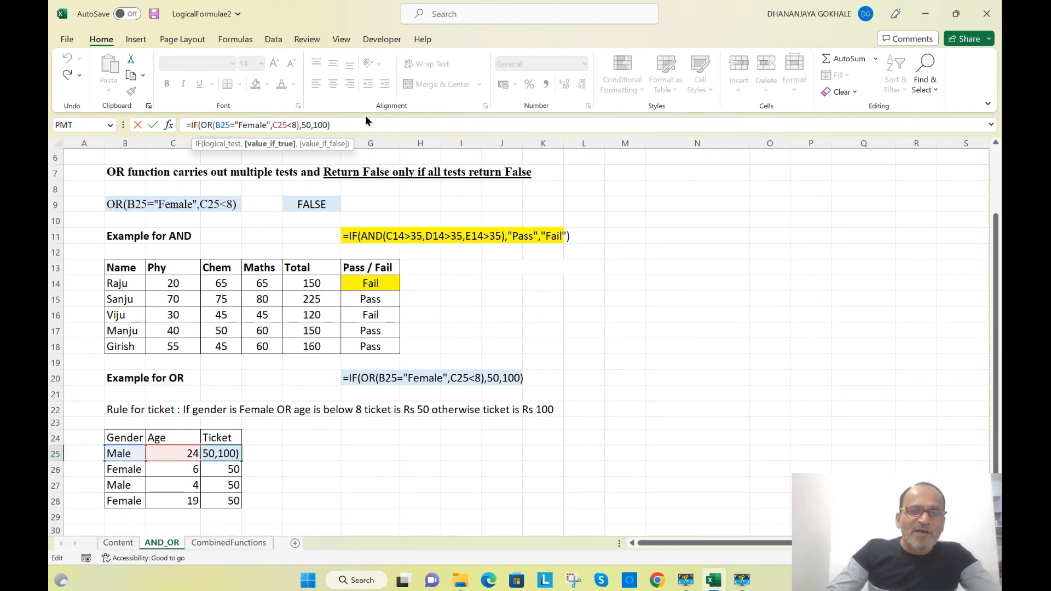
click(322, 125)
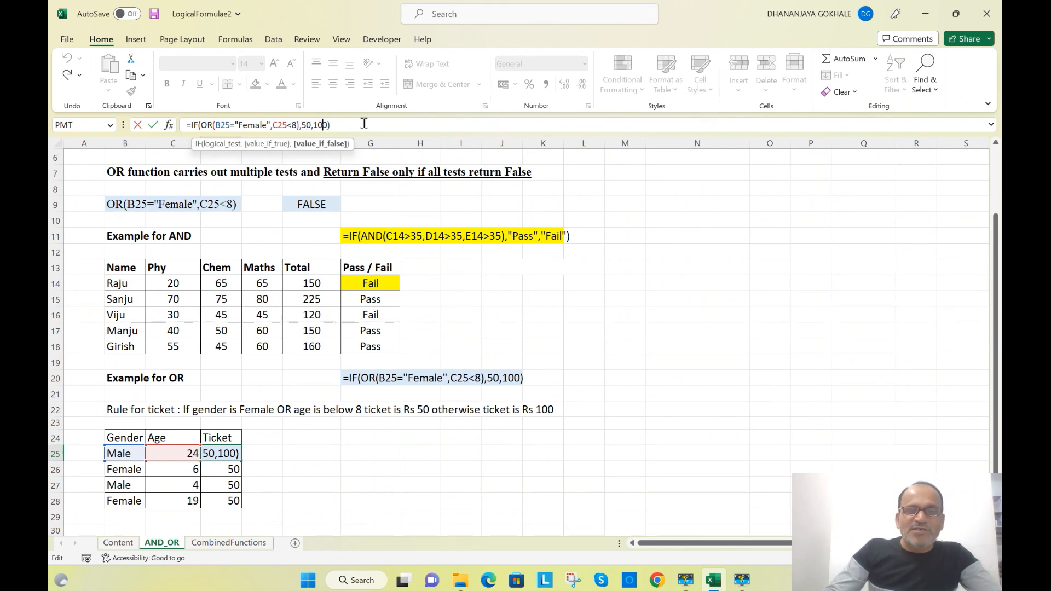
key(Return)
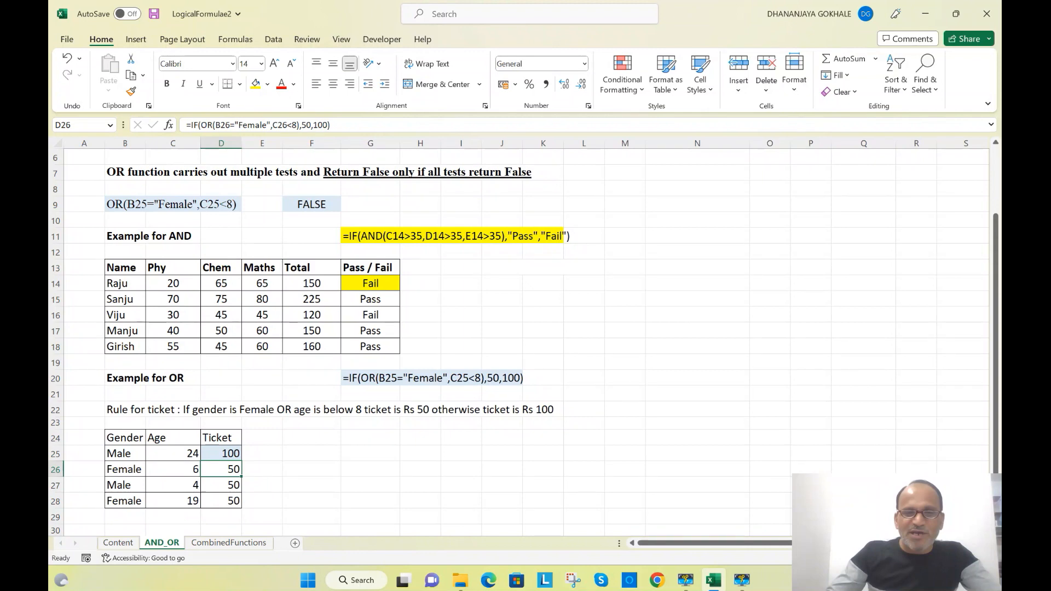
click(221, 500)
key(Down)
key(Down)
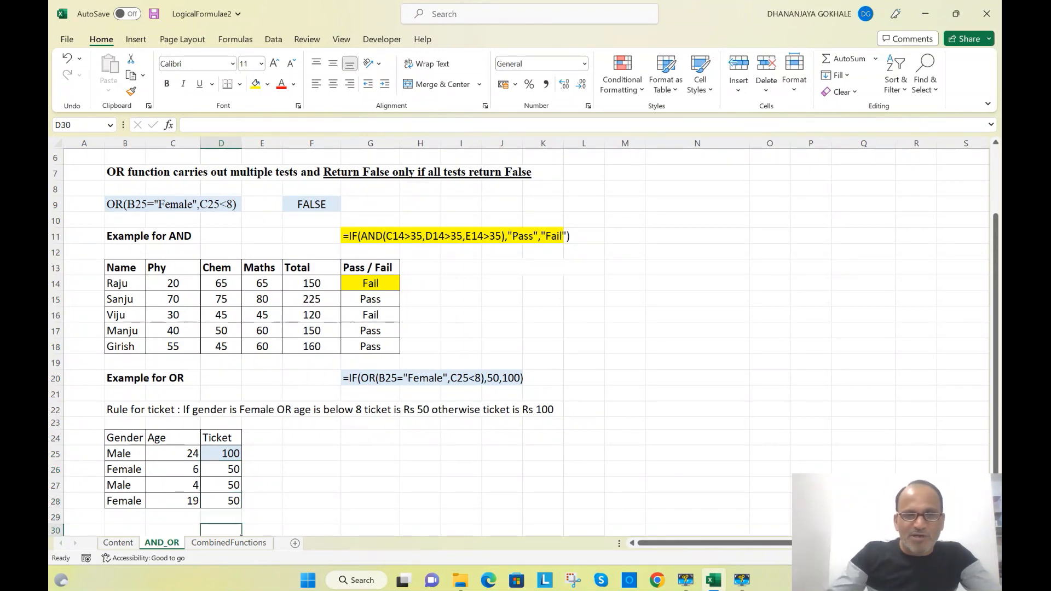
click(366, 376)
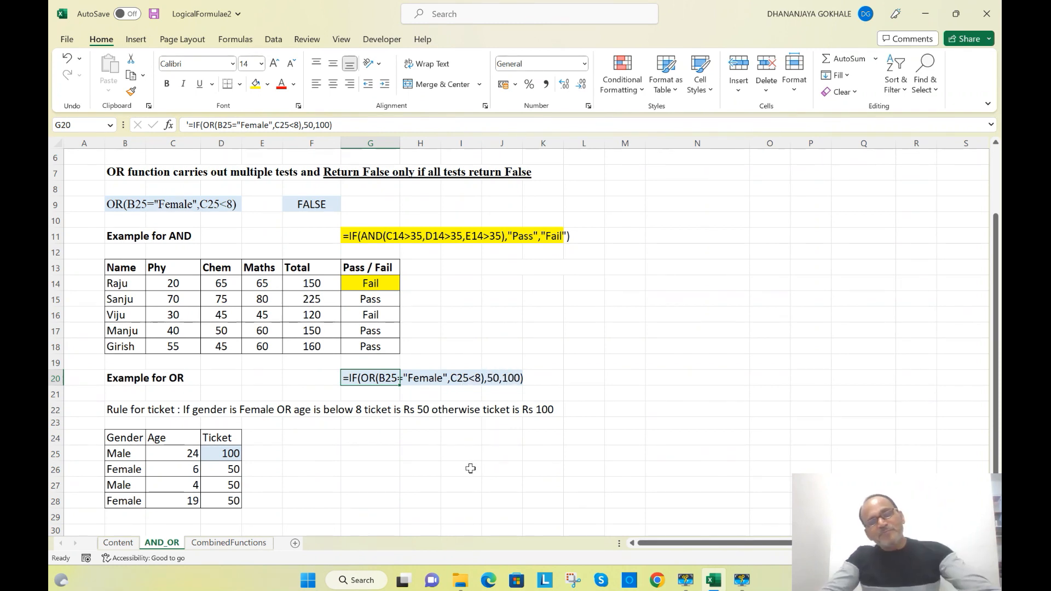
On the CombinedFunctions sheet, examine the Rule for Tickets table, comparing male and female ticket prices for both age groups
click(260, 543)
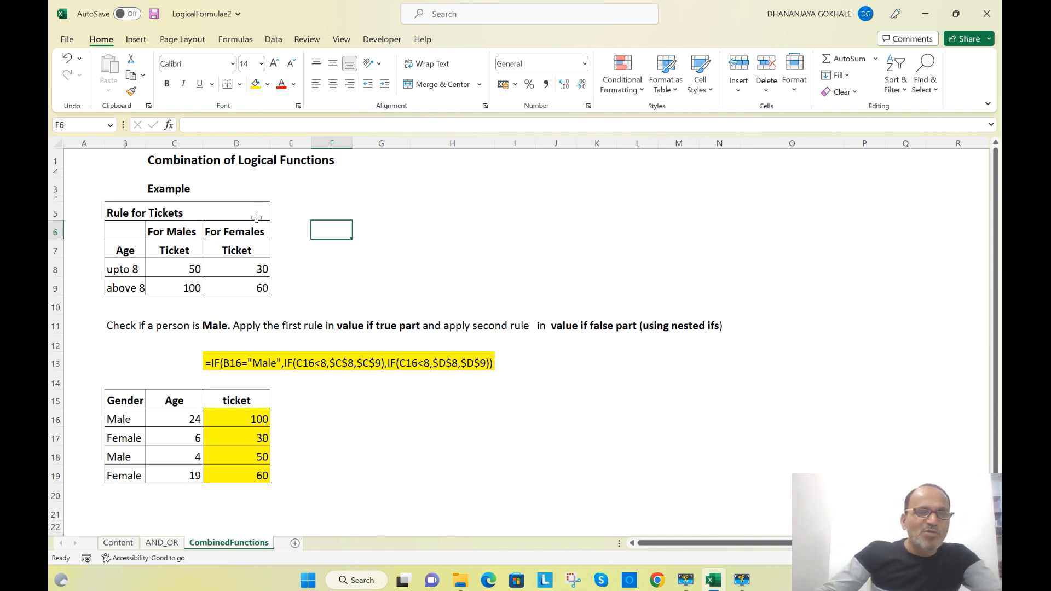
click(146, 214)
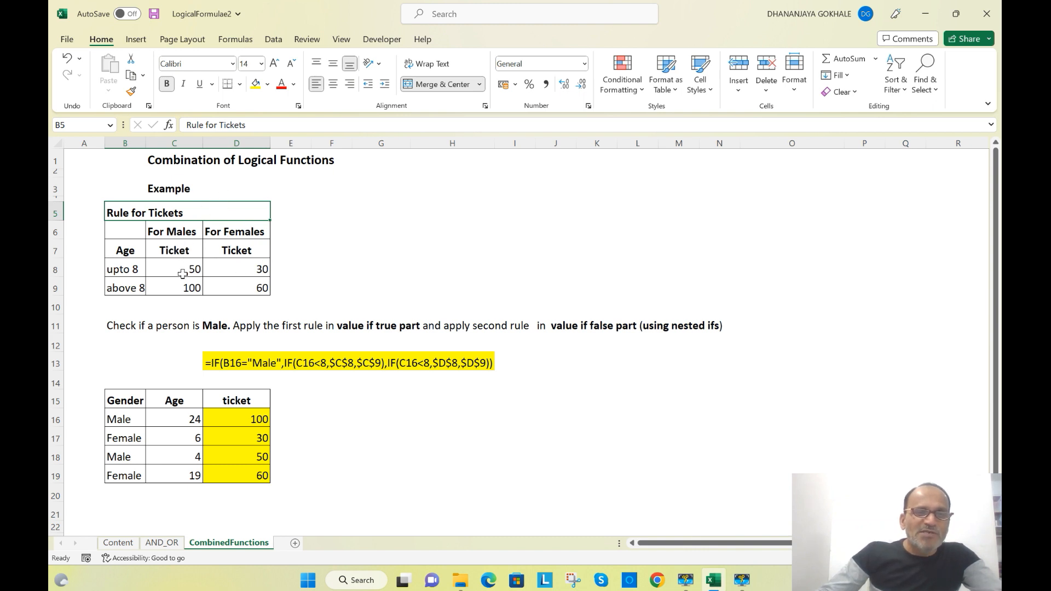
click(236, 234)
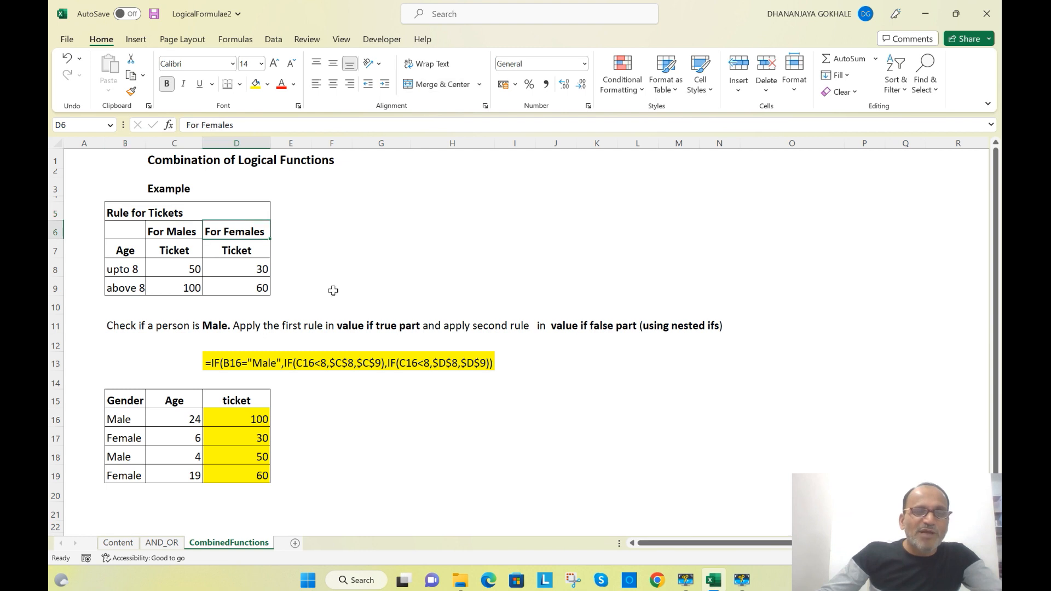
click(186, 233)
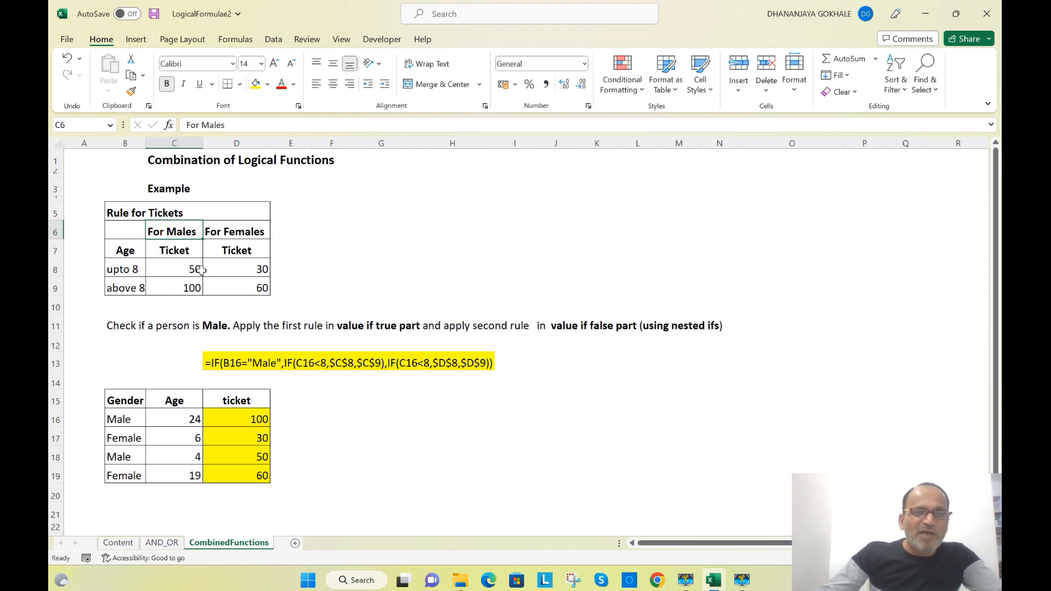
click(191, 270)
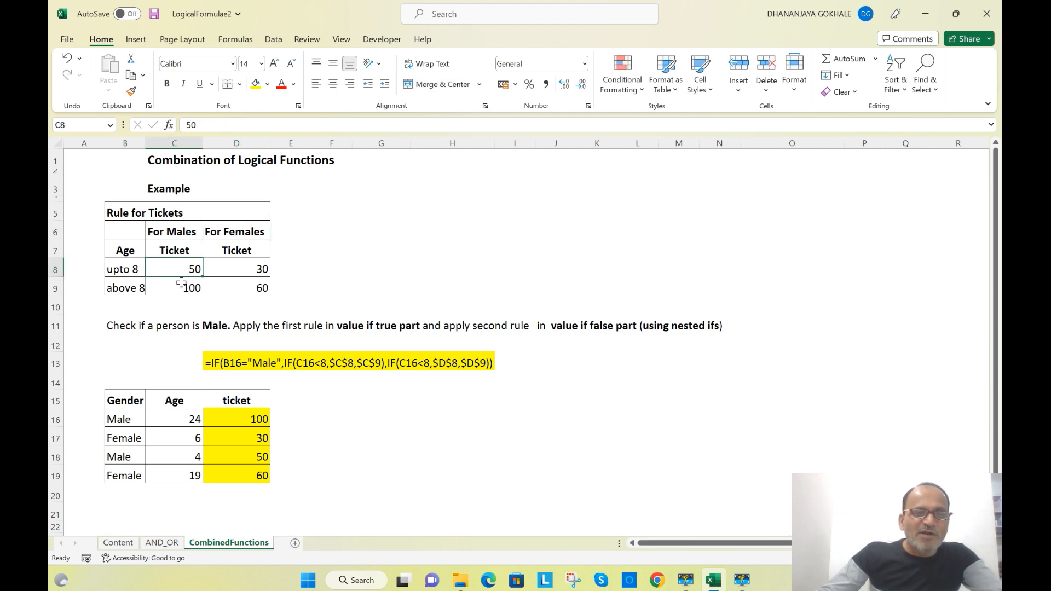
click(181, 289)
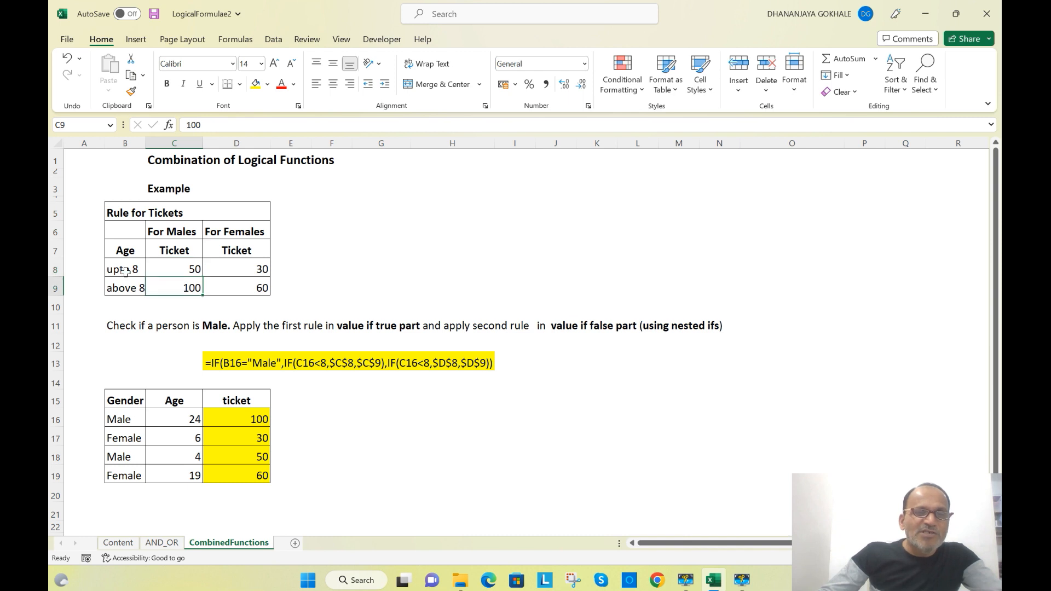
click(201, 269)
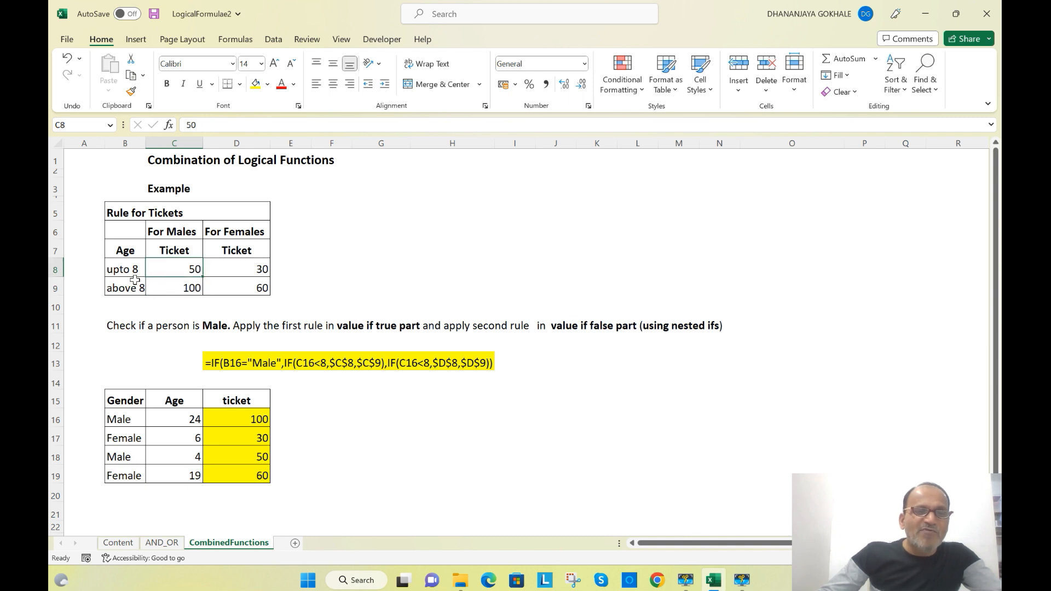
click(185, 289)
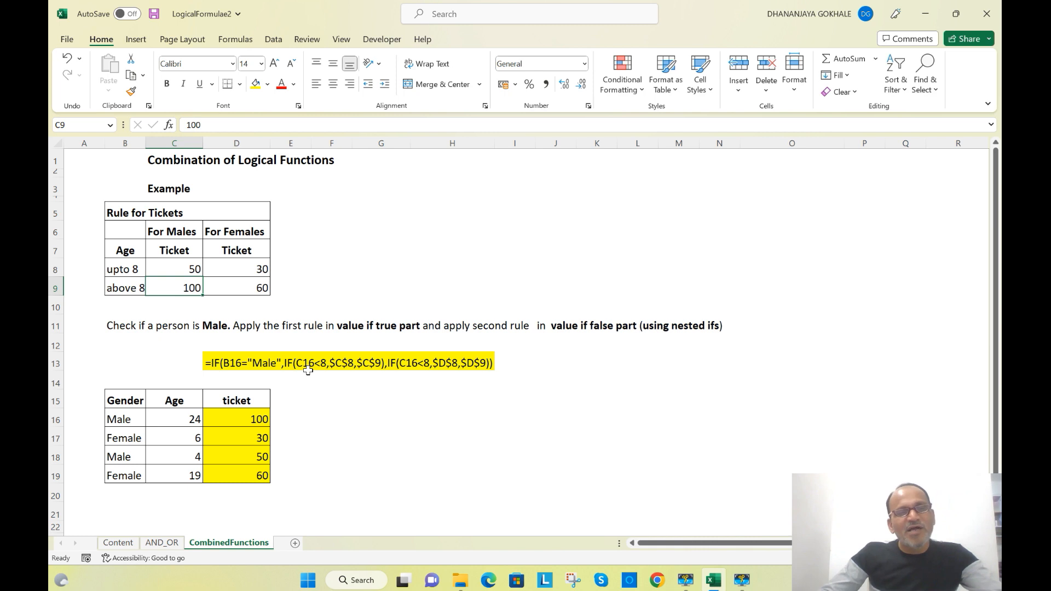
click(236, 233)
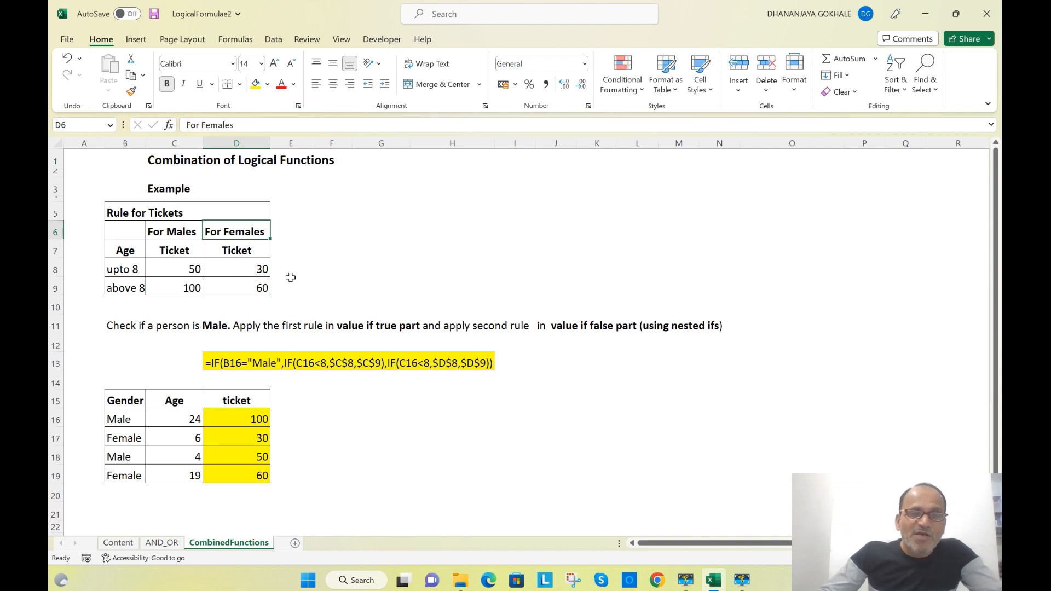
click(255, 268)
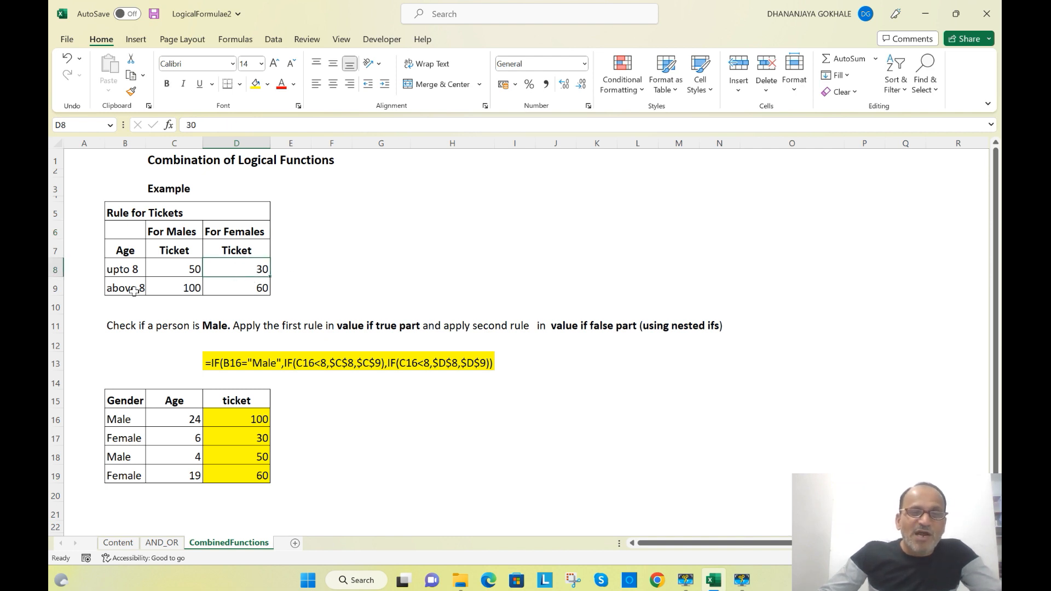
click(247, 286)
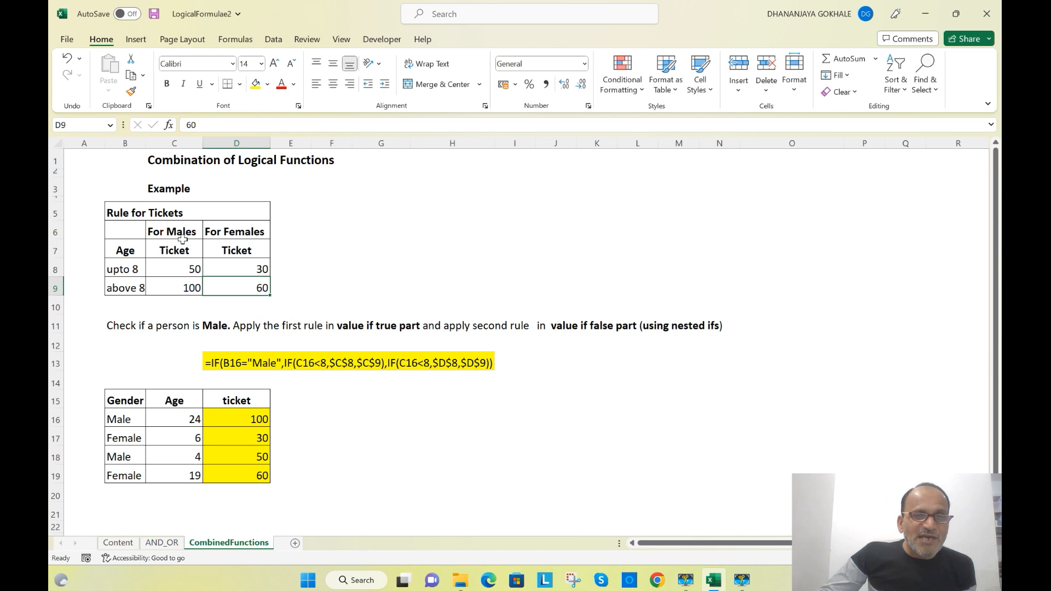
Examine the male ticket rules in C6:C9 and the nested IF formula in D16, covering its gender and age tests and the formula text in D13
drag(182, 239, 165, 288)
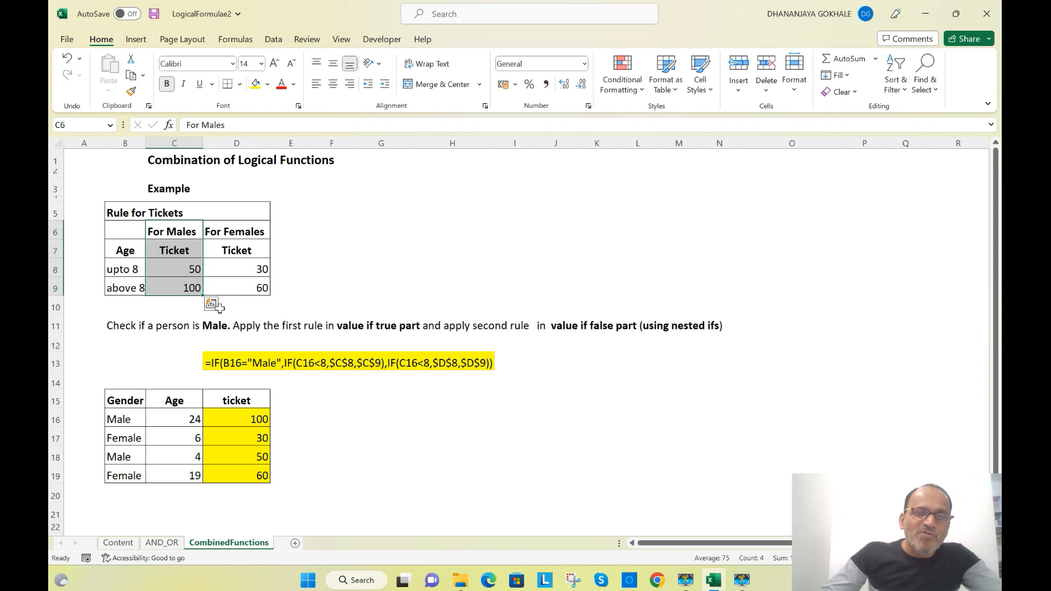
click(355, 225)
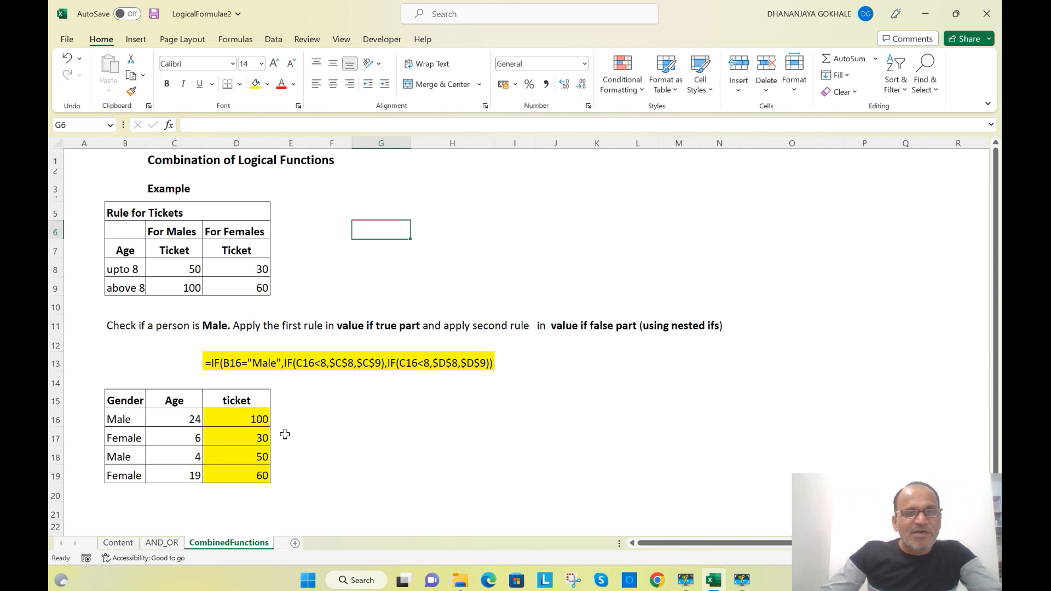
click(239, 421)
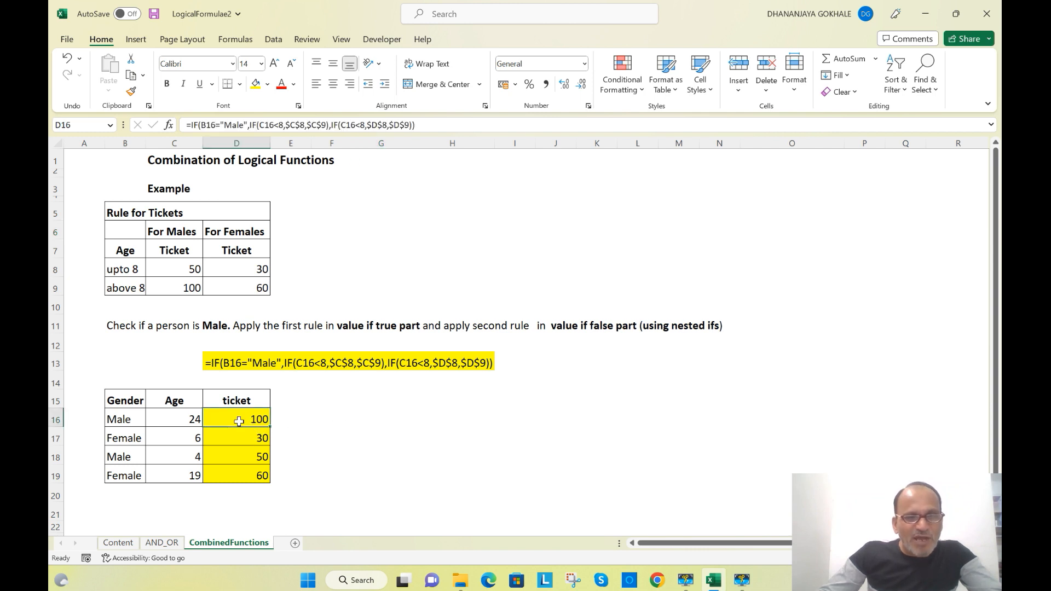
click(272, 127)
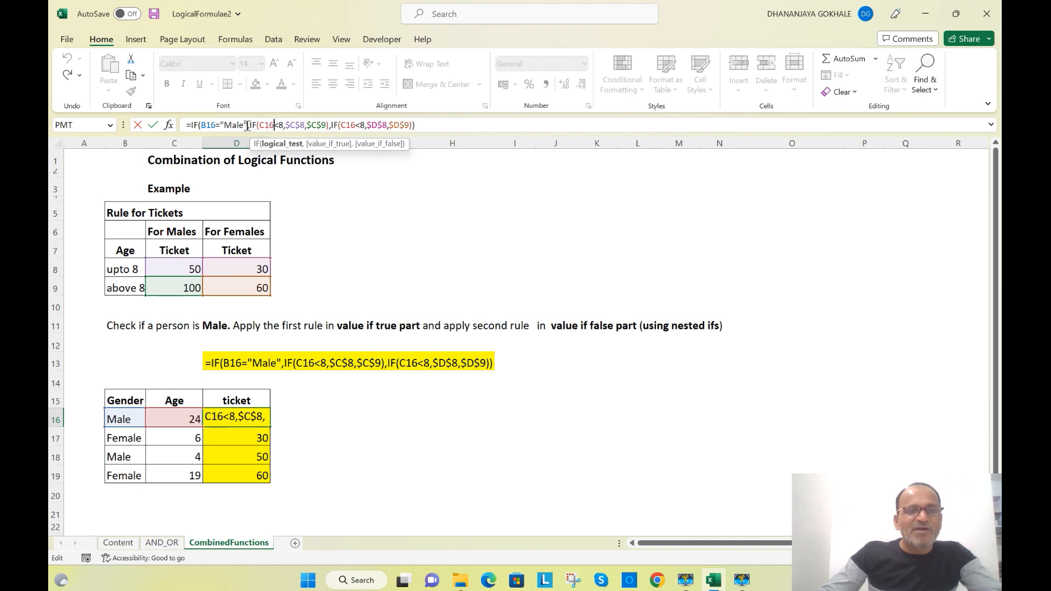
click(211, 125)
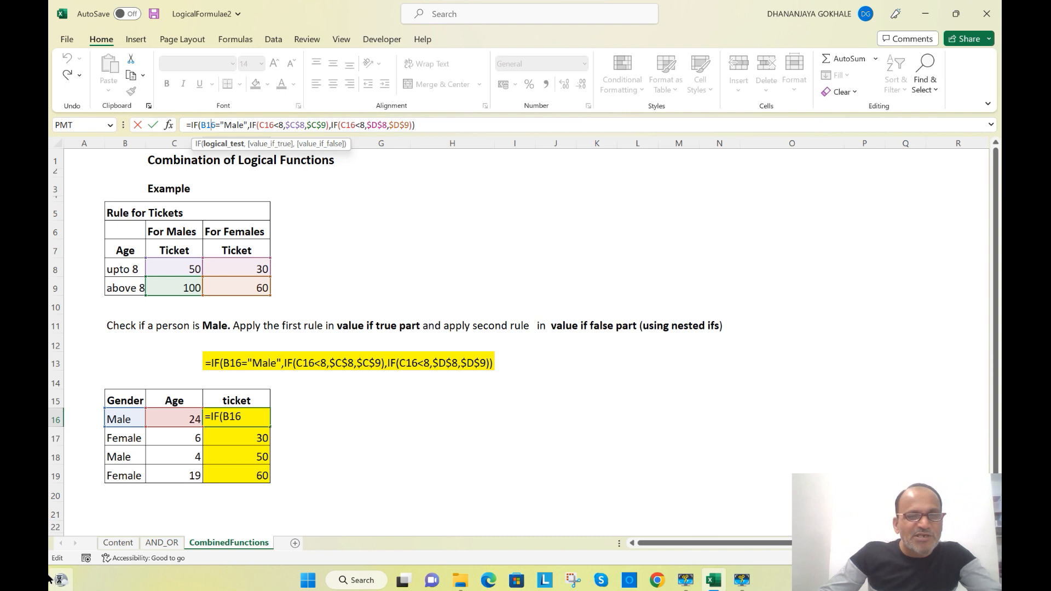
mouse_move(55, 578)
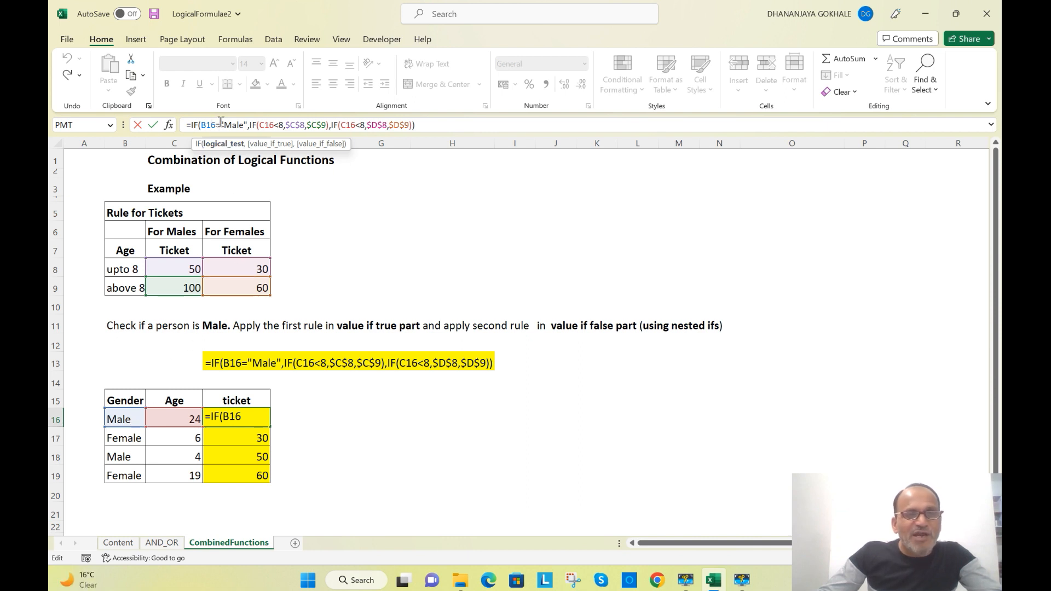
click(269, 125)
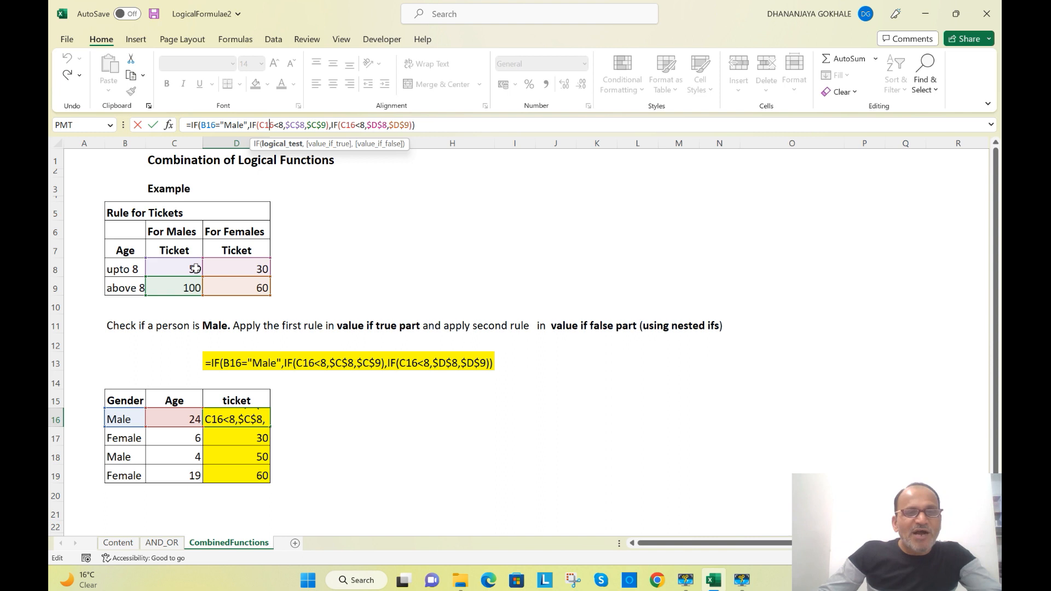
click(342, 125)
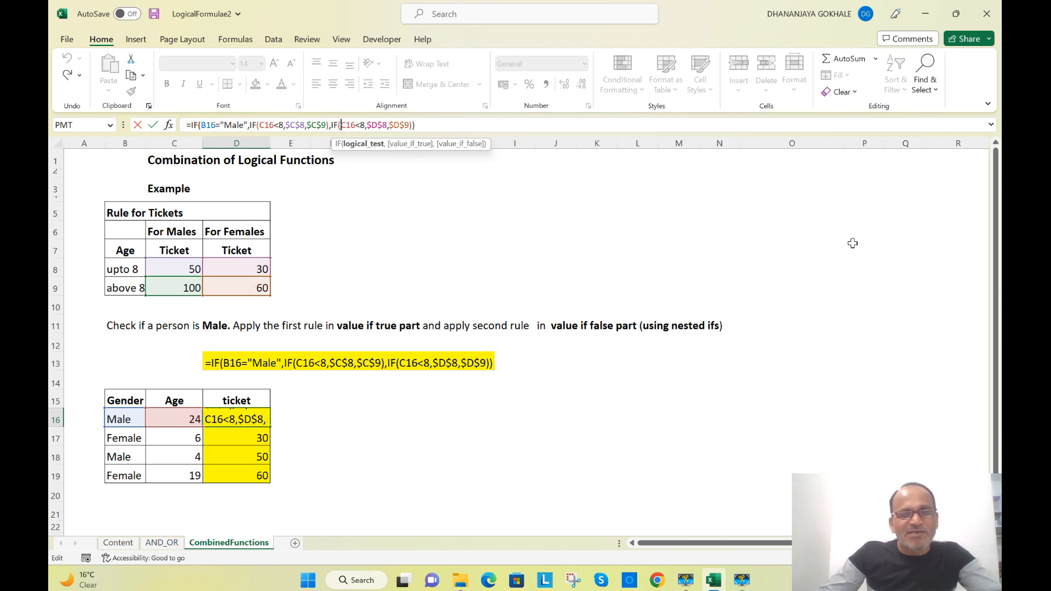
key(Return)
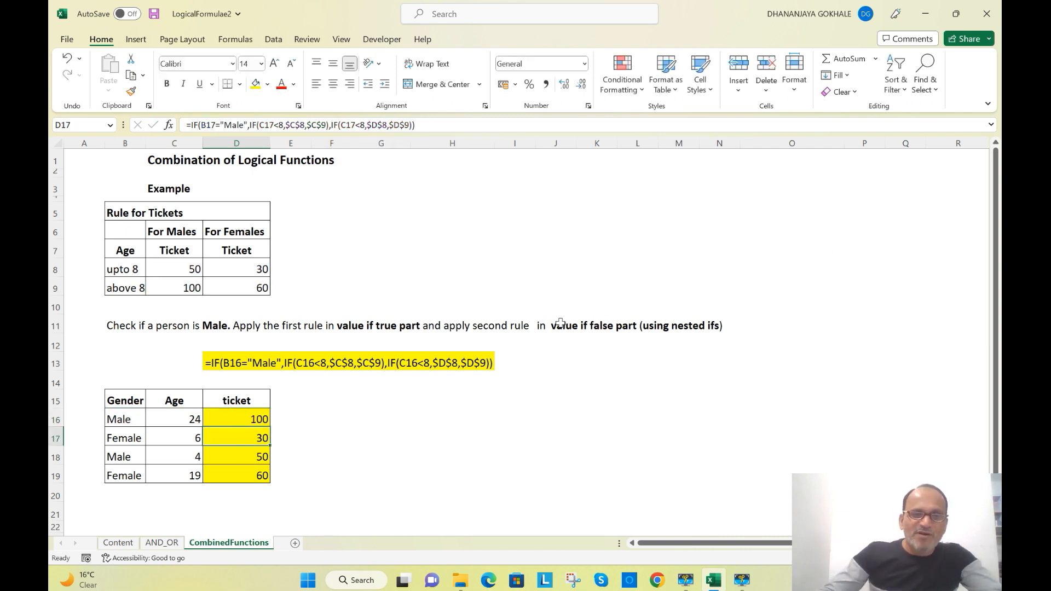
click(219, 363)
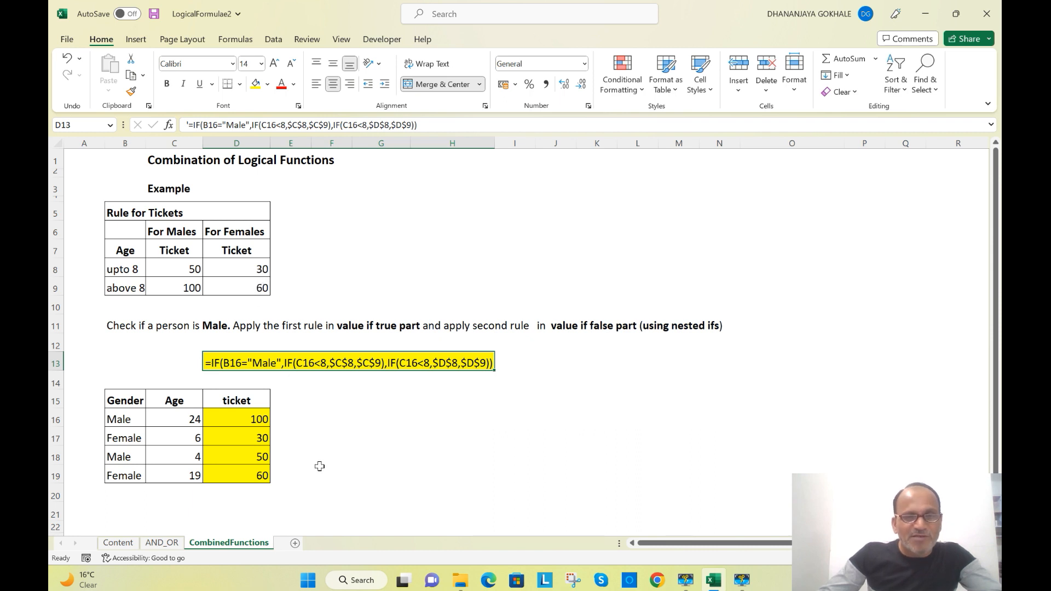
click(240, 419)
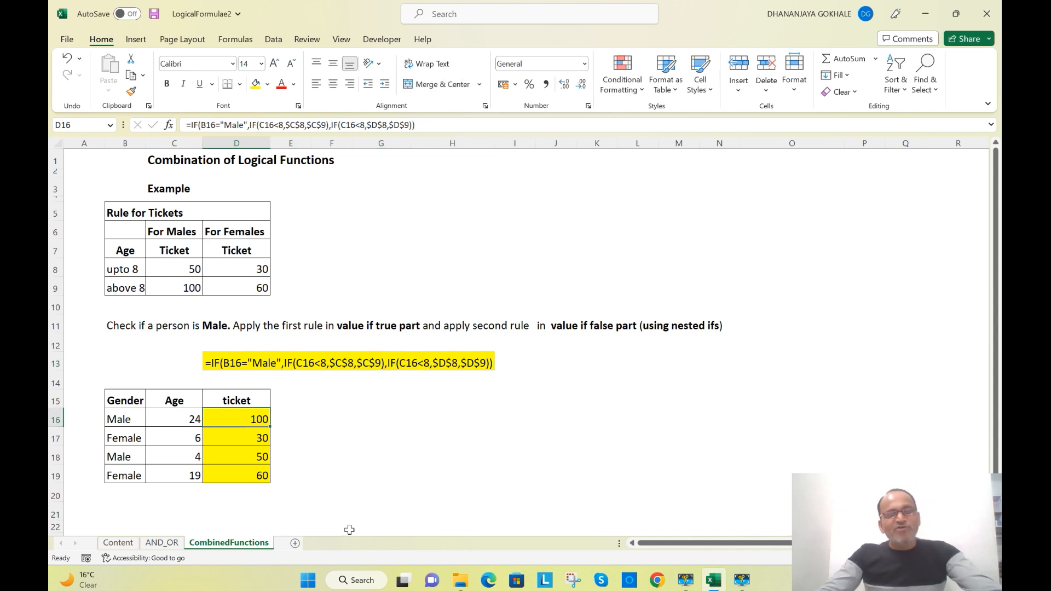